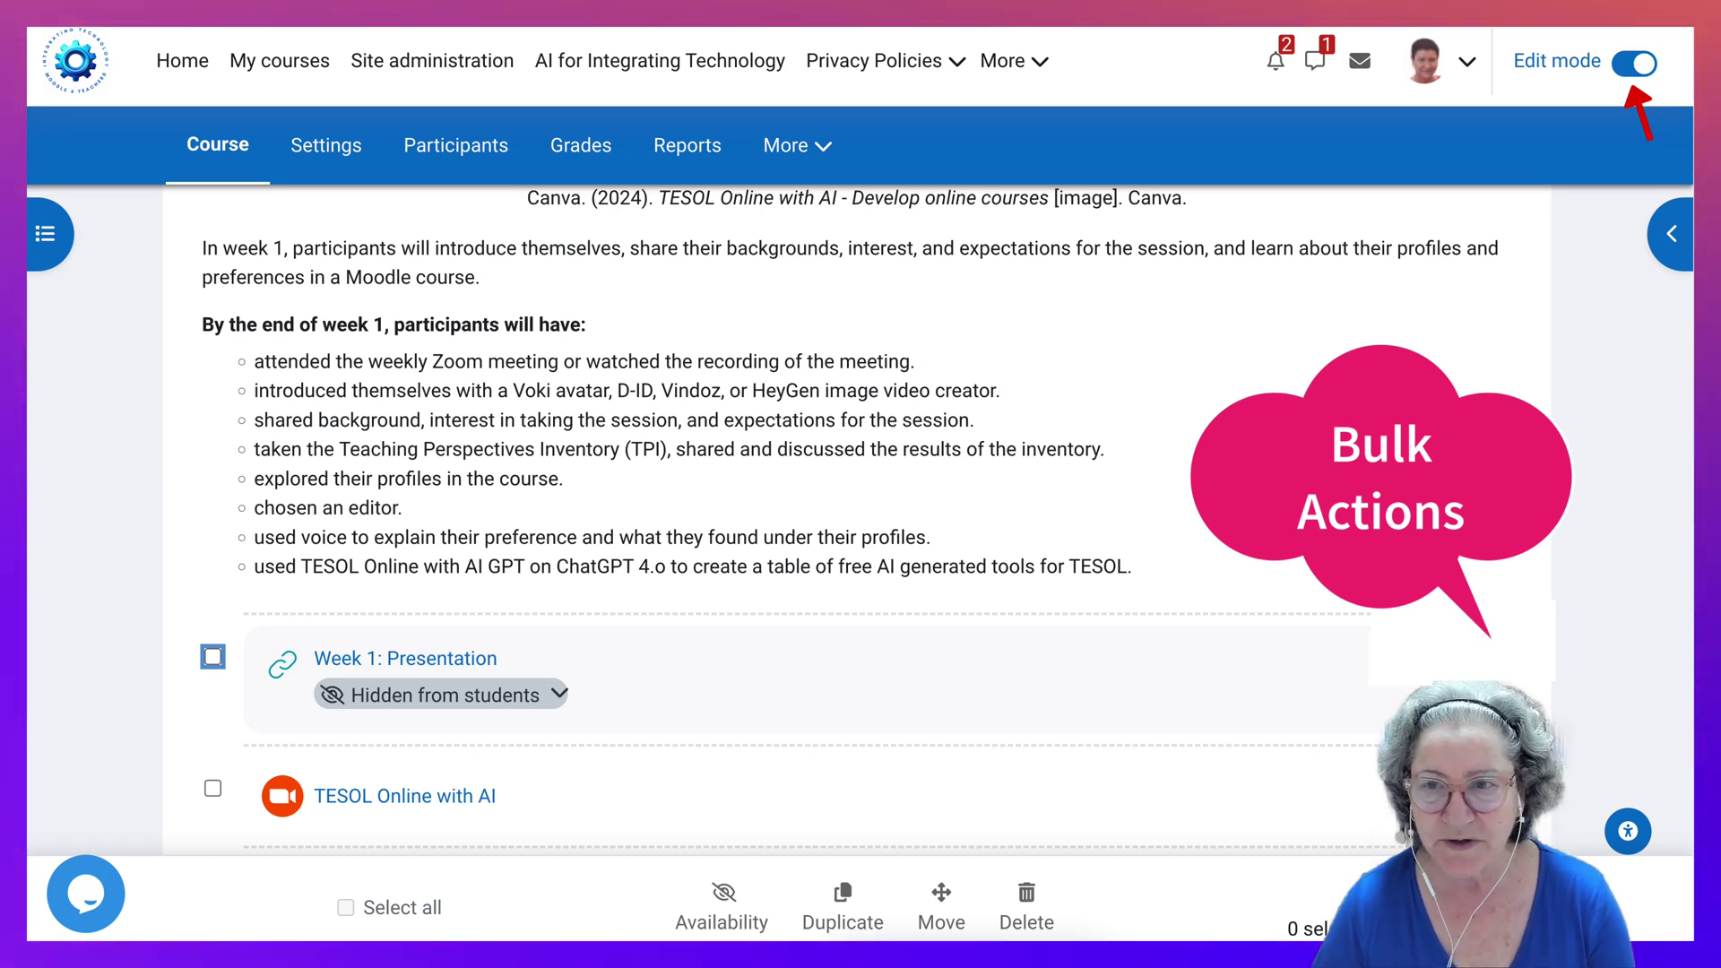
# Turn off edit mode and view the Week 1: Introduction section without its editing controls.
pyautogui.click(1633, 62)
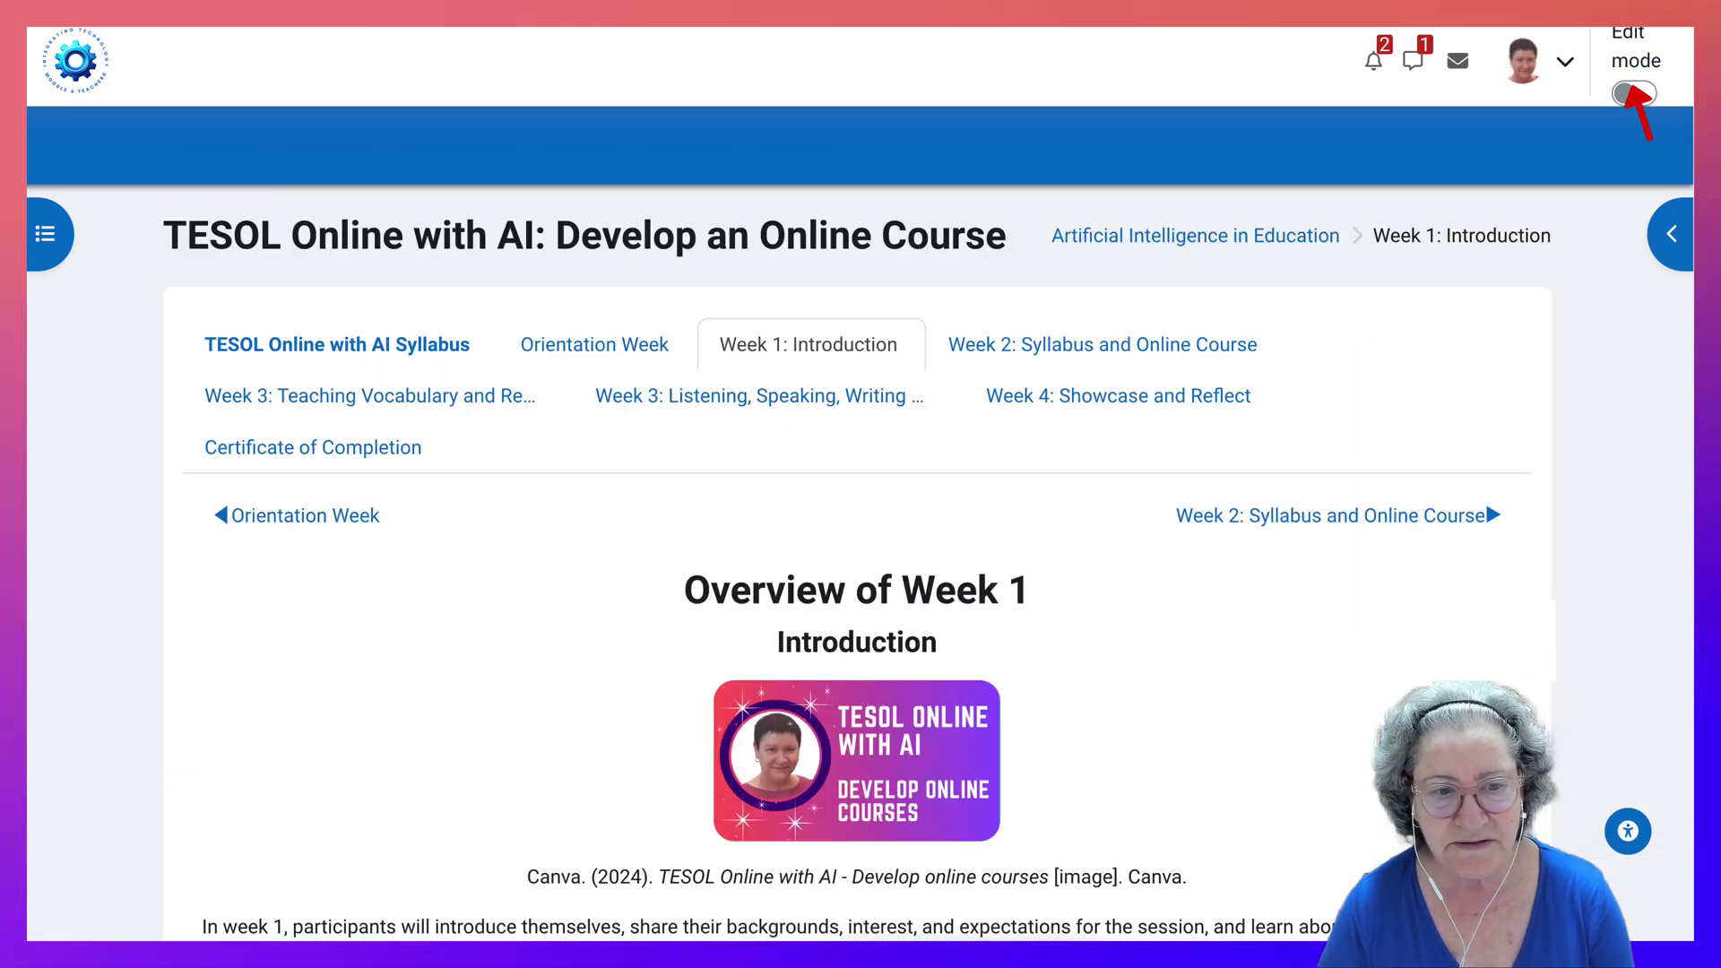
pyautogui.scroll(-2, 856, 556)
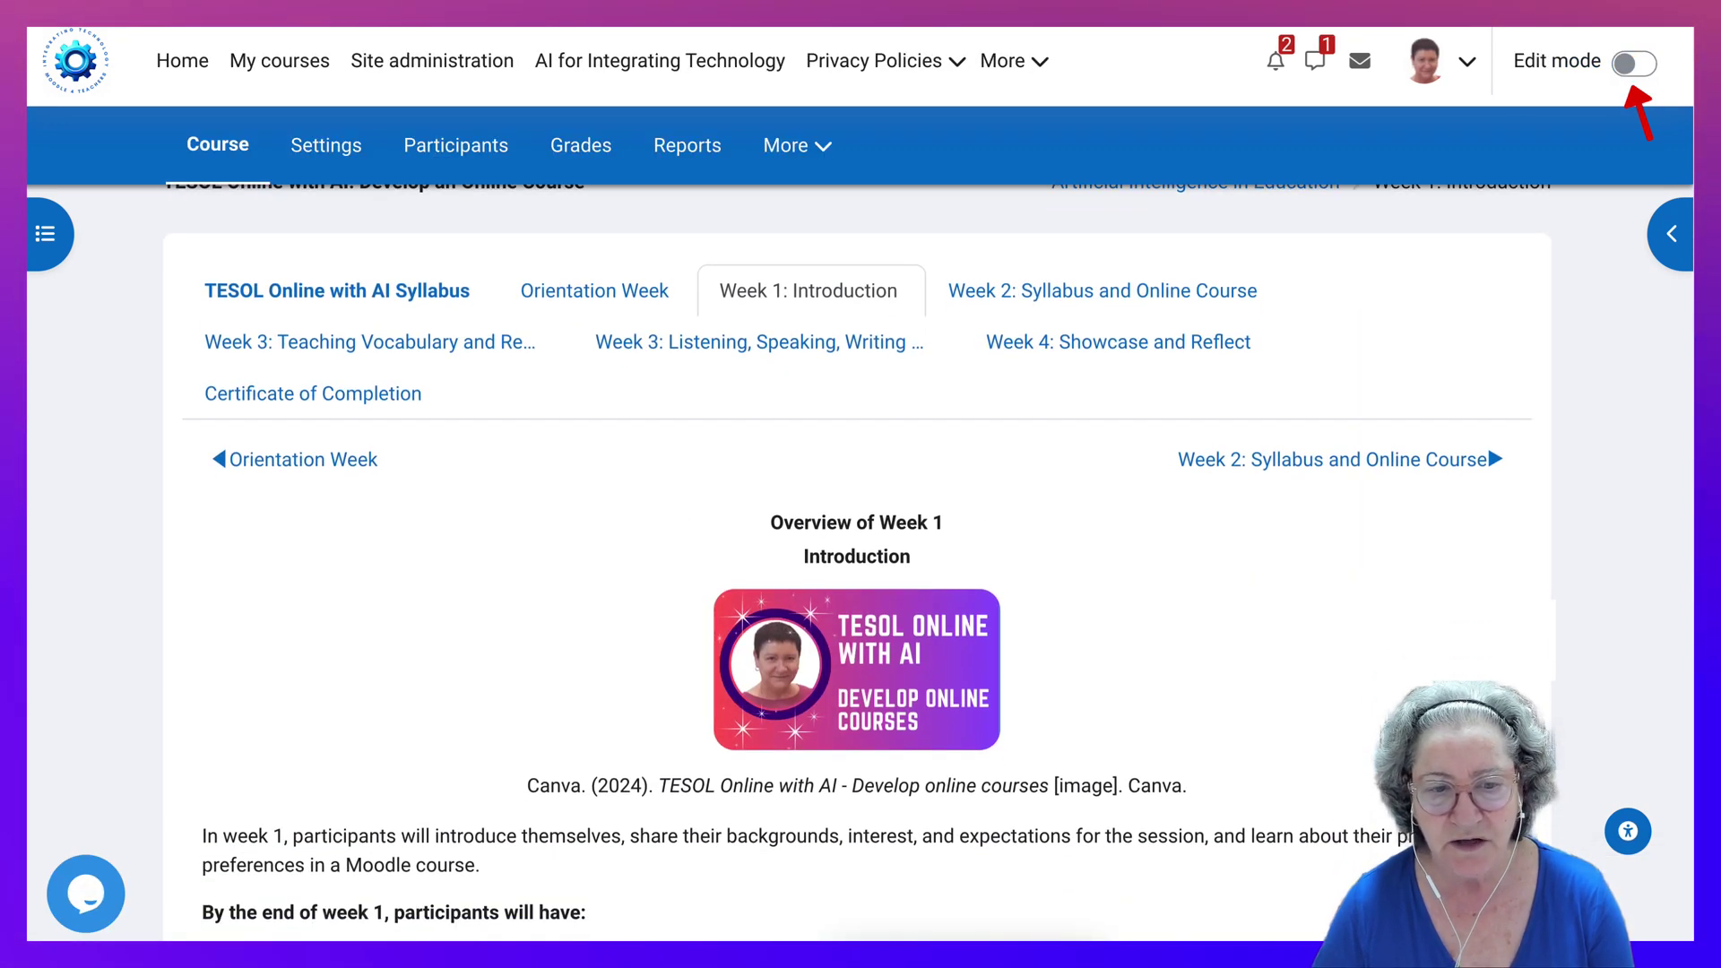
pyautogui.scroll(-5, 856, 561)
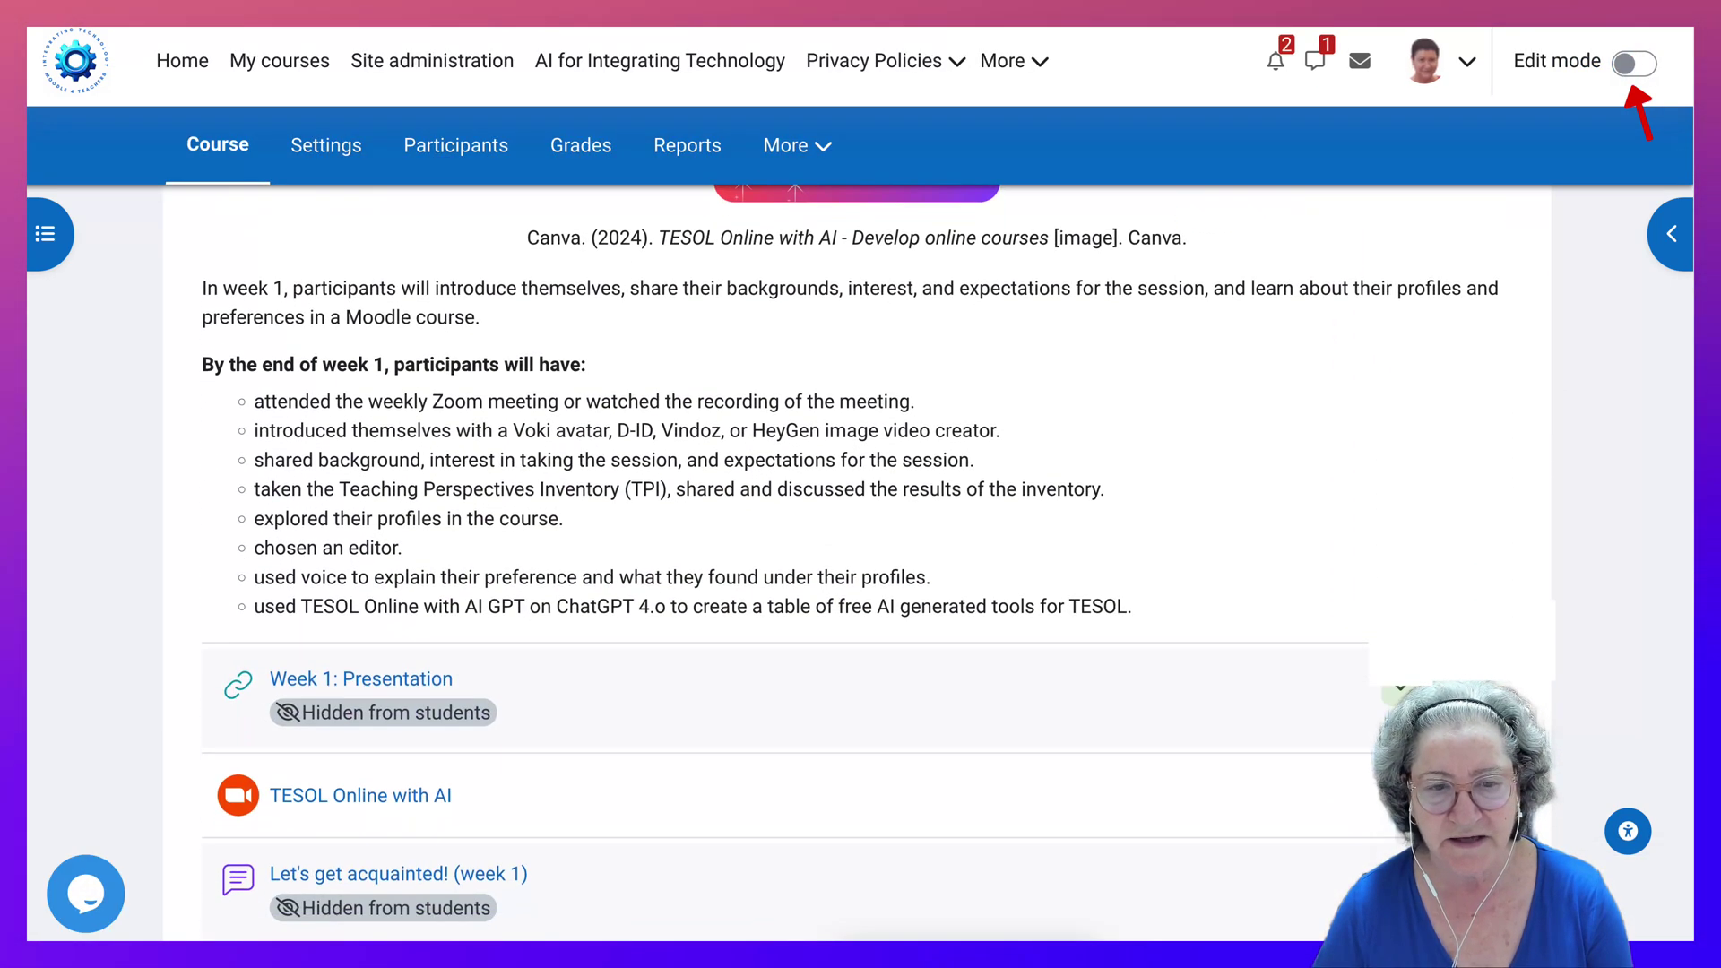
pyautogui.scroll(-1, 856, 562)
pyautogui.scroll(8, 855, 562)
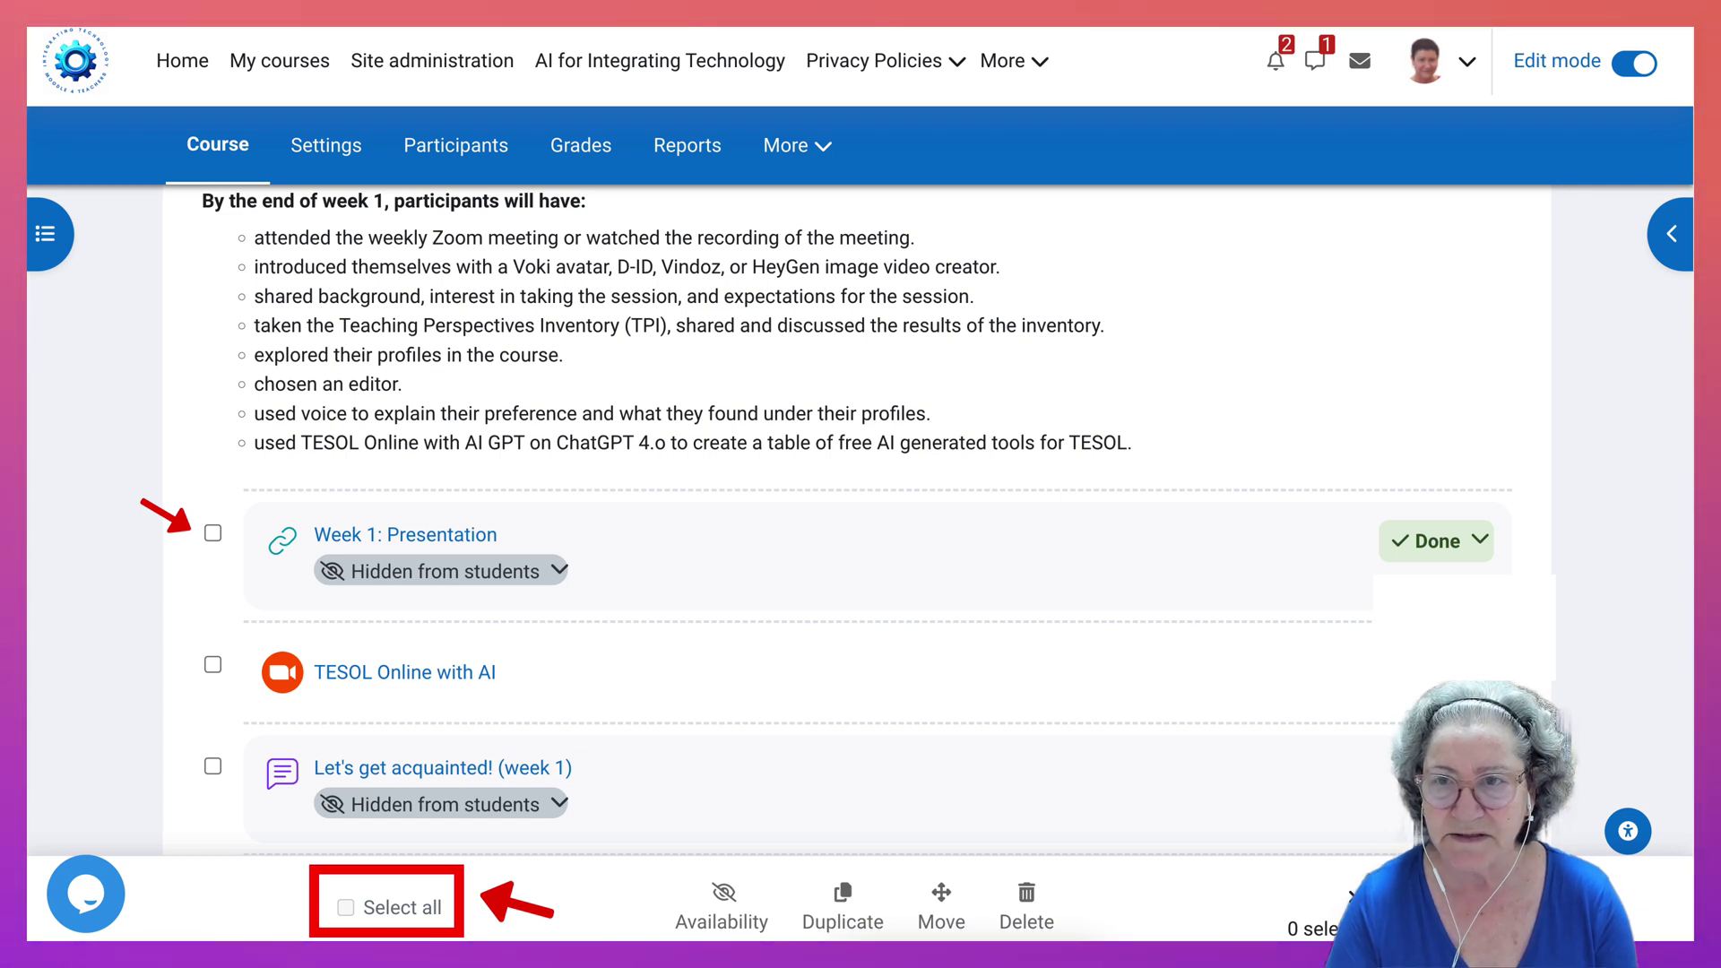
# Select all activities in Week 1: Introduction and set their availability to Show on course page.
pyautogui.scroll(-2, 856, 520)
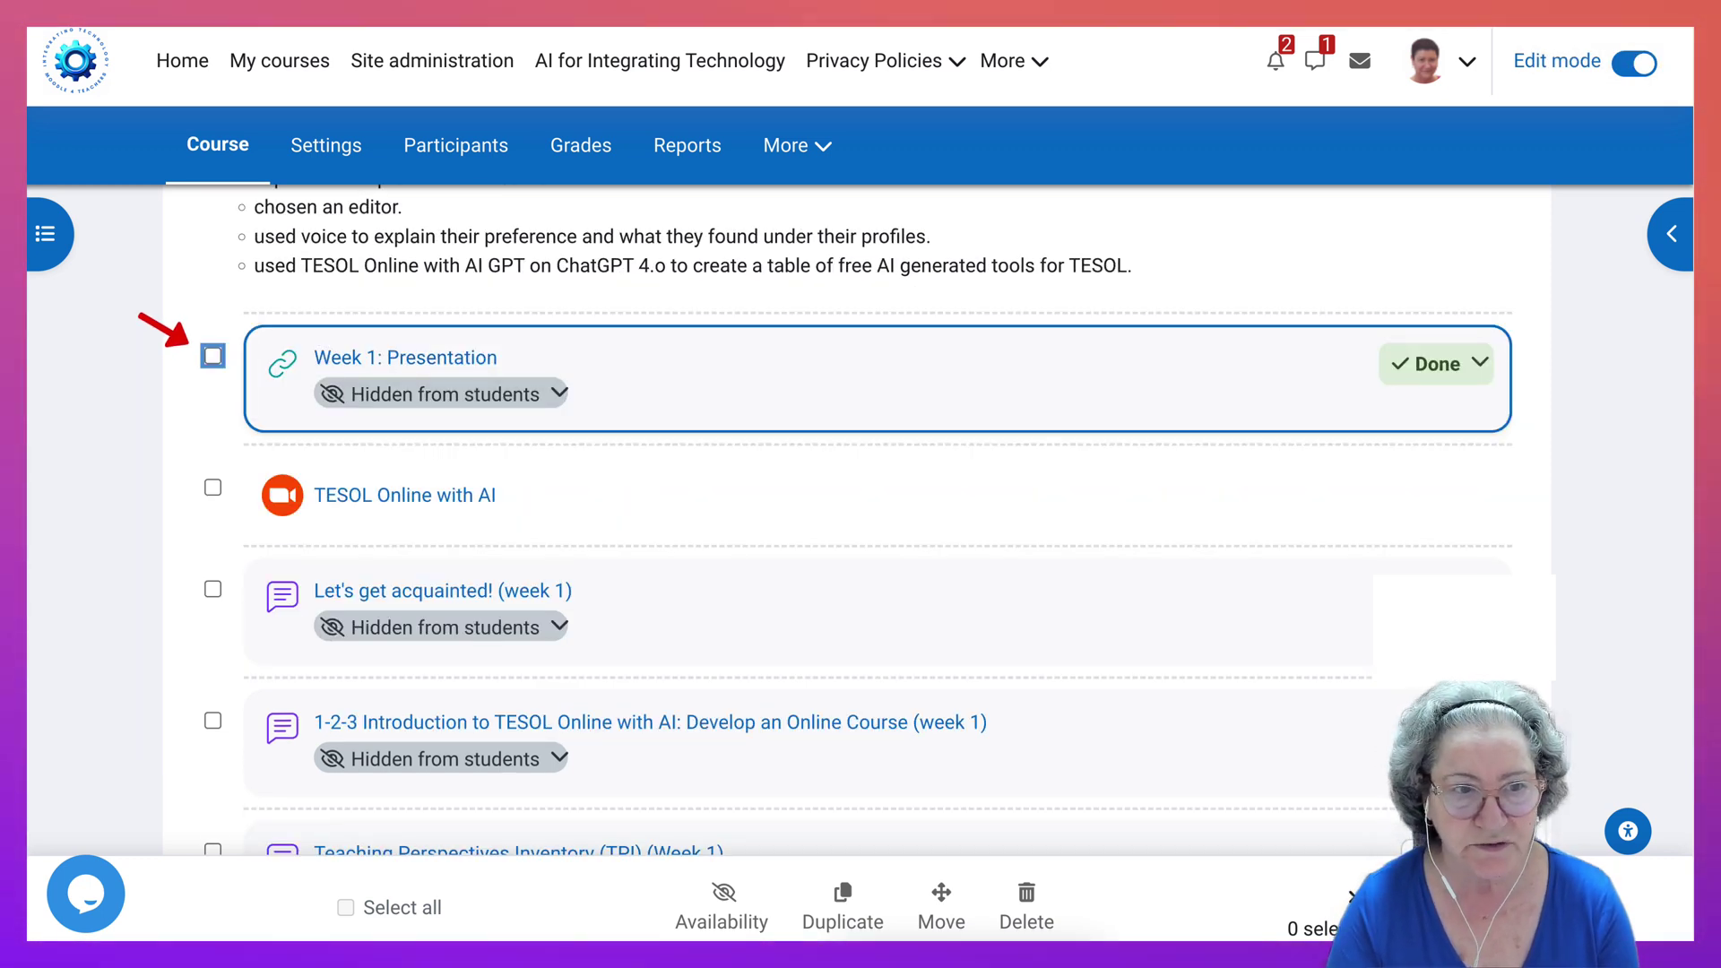
pyautogui.click(212, 356)
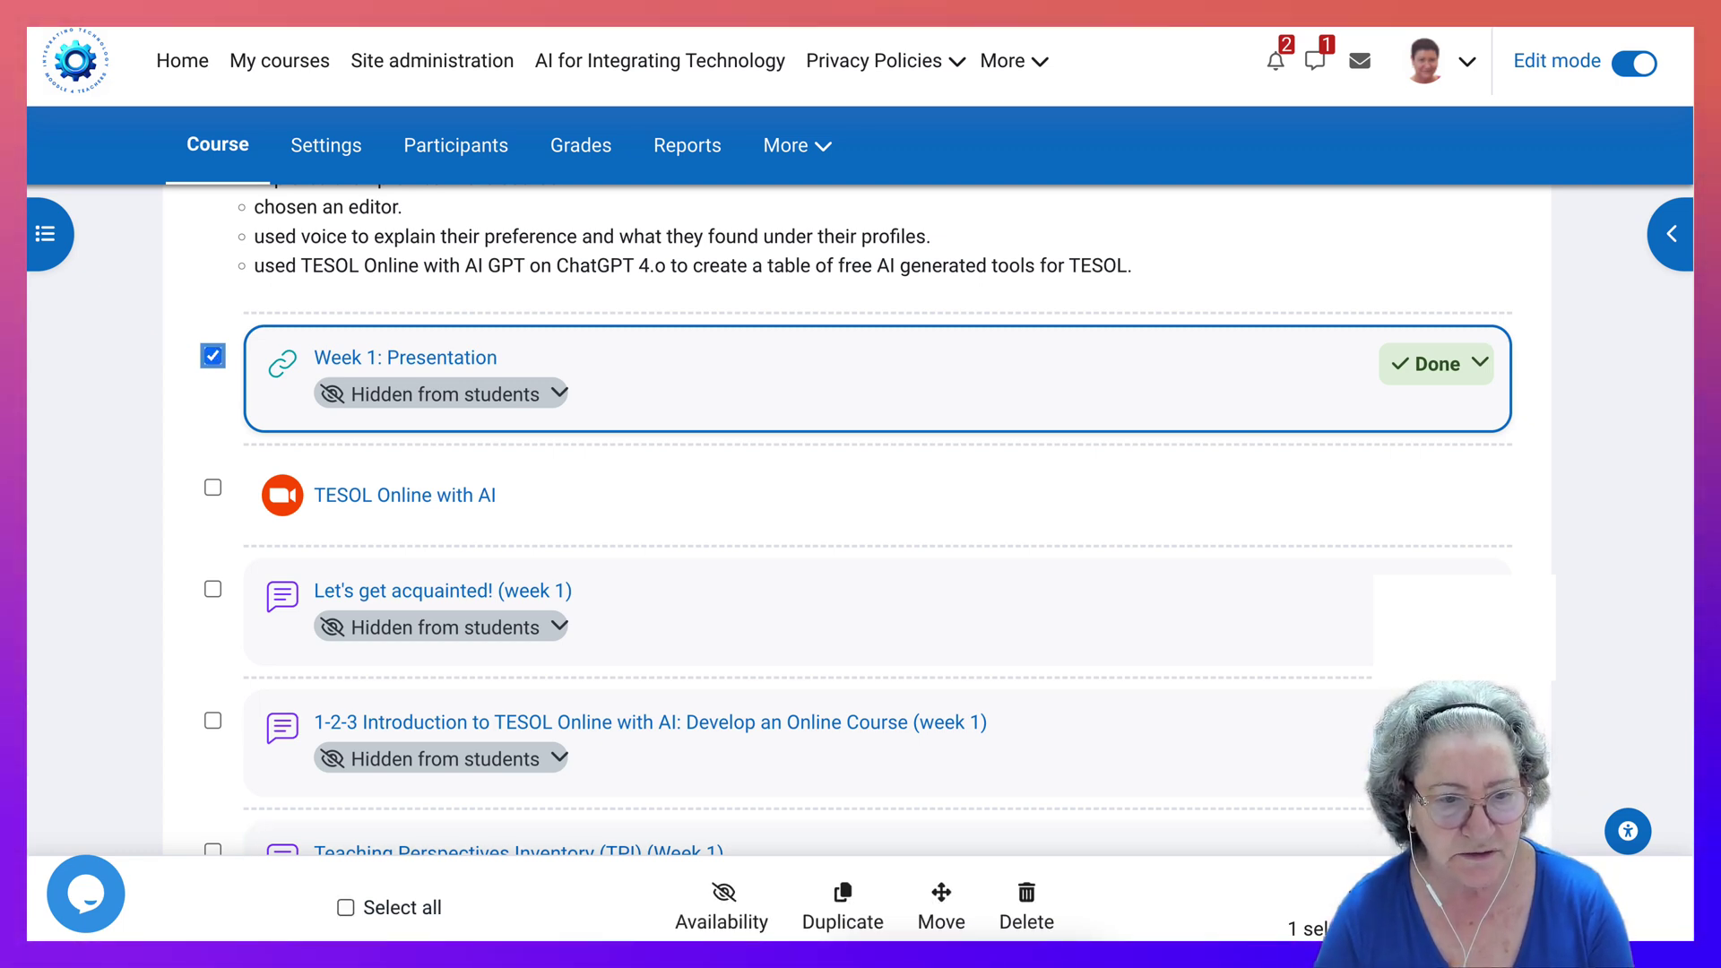
pyautogui.click(345, 907)
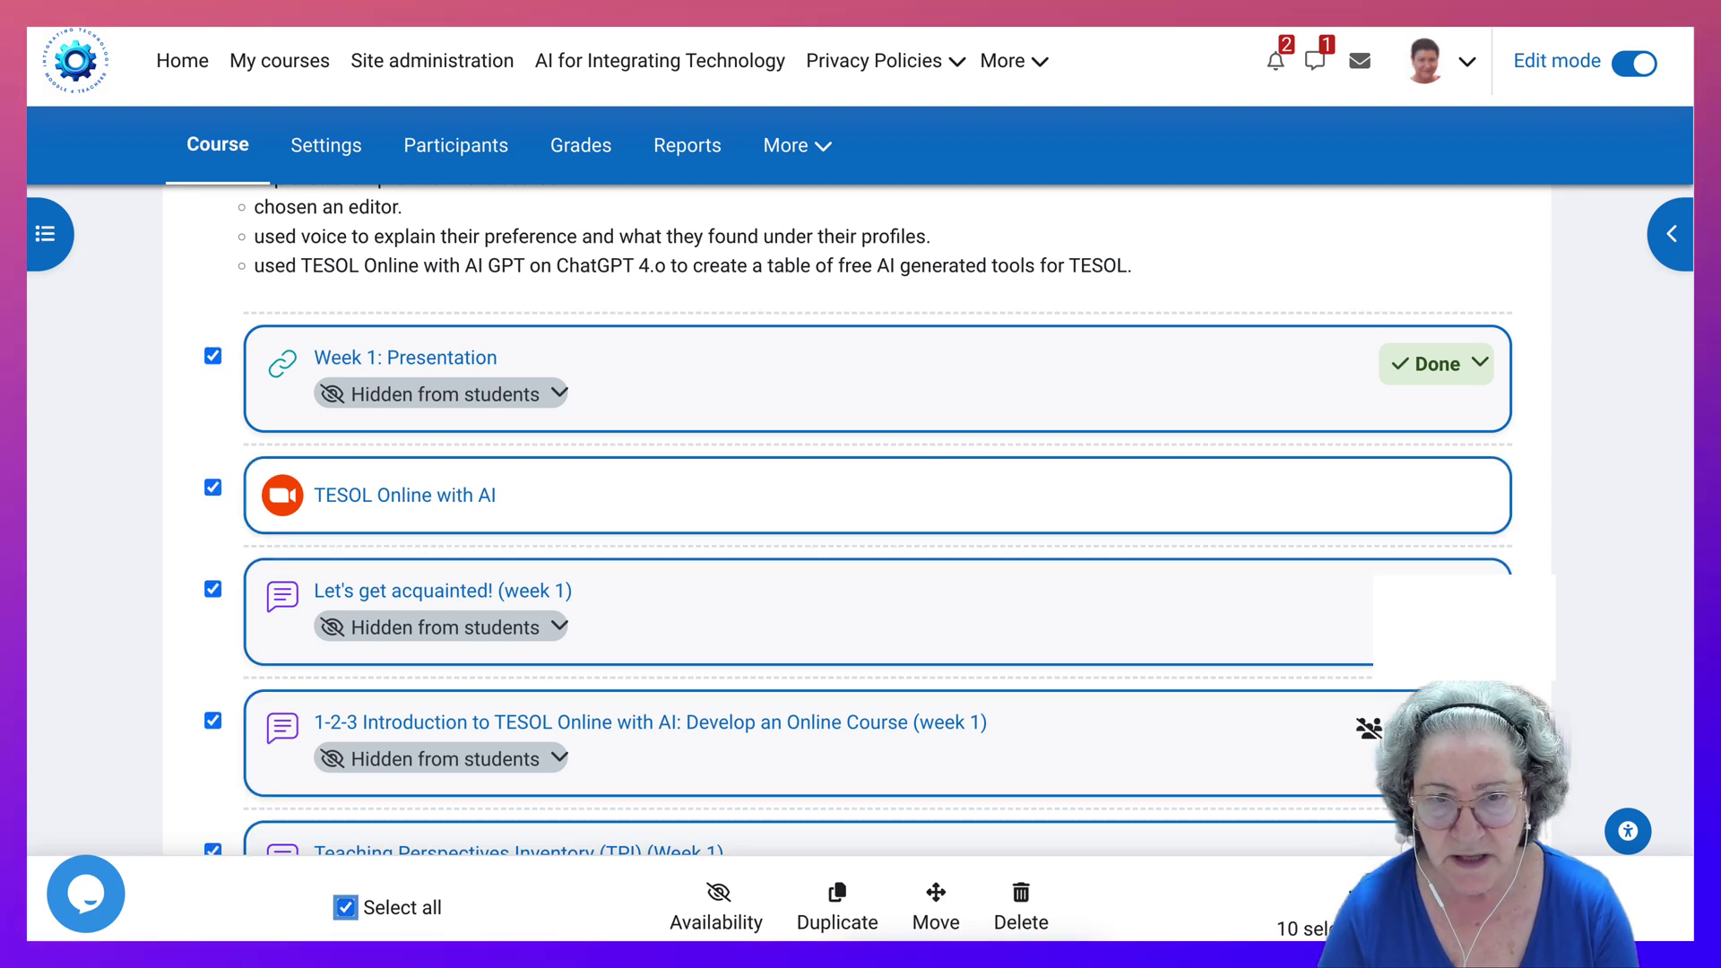
pyautogui.scroll(6, 859, 518)
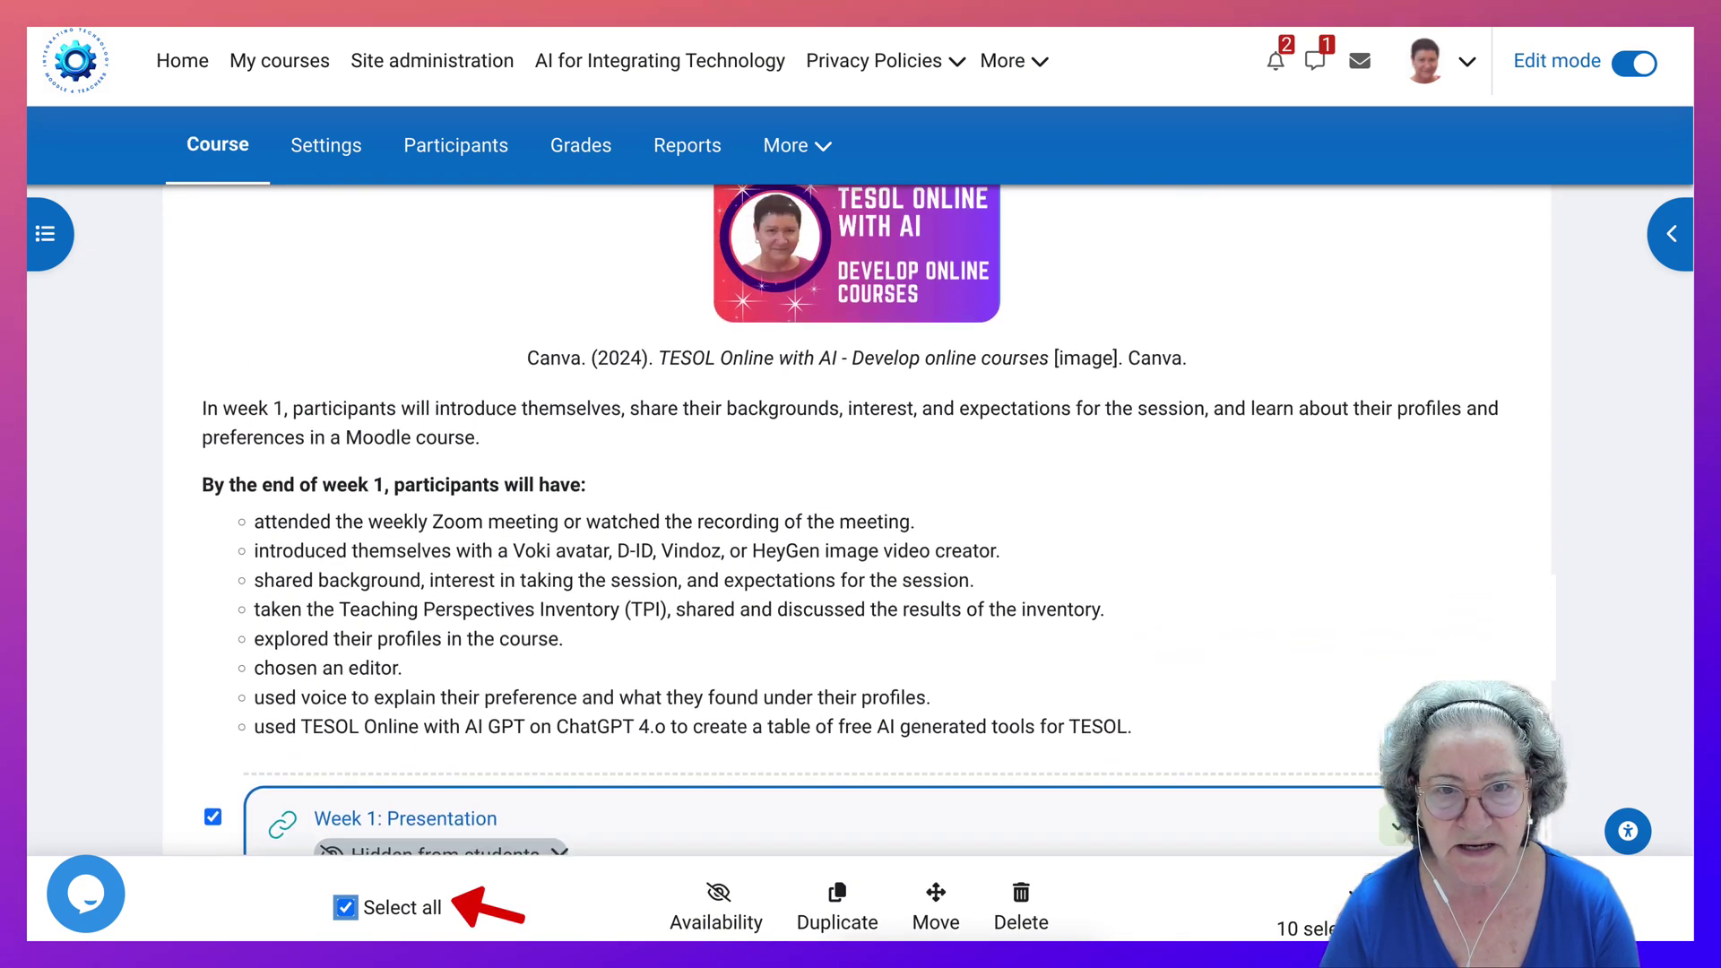
pyautogui.scroll(5, 858, 519)
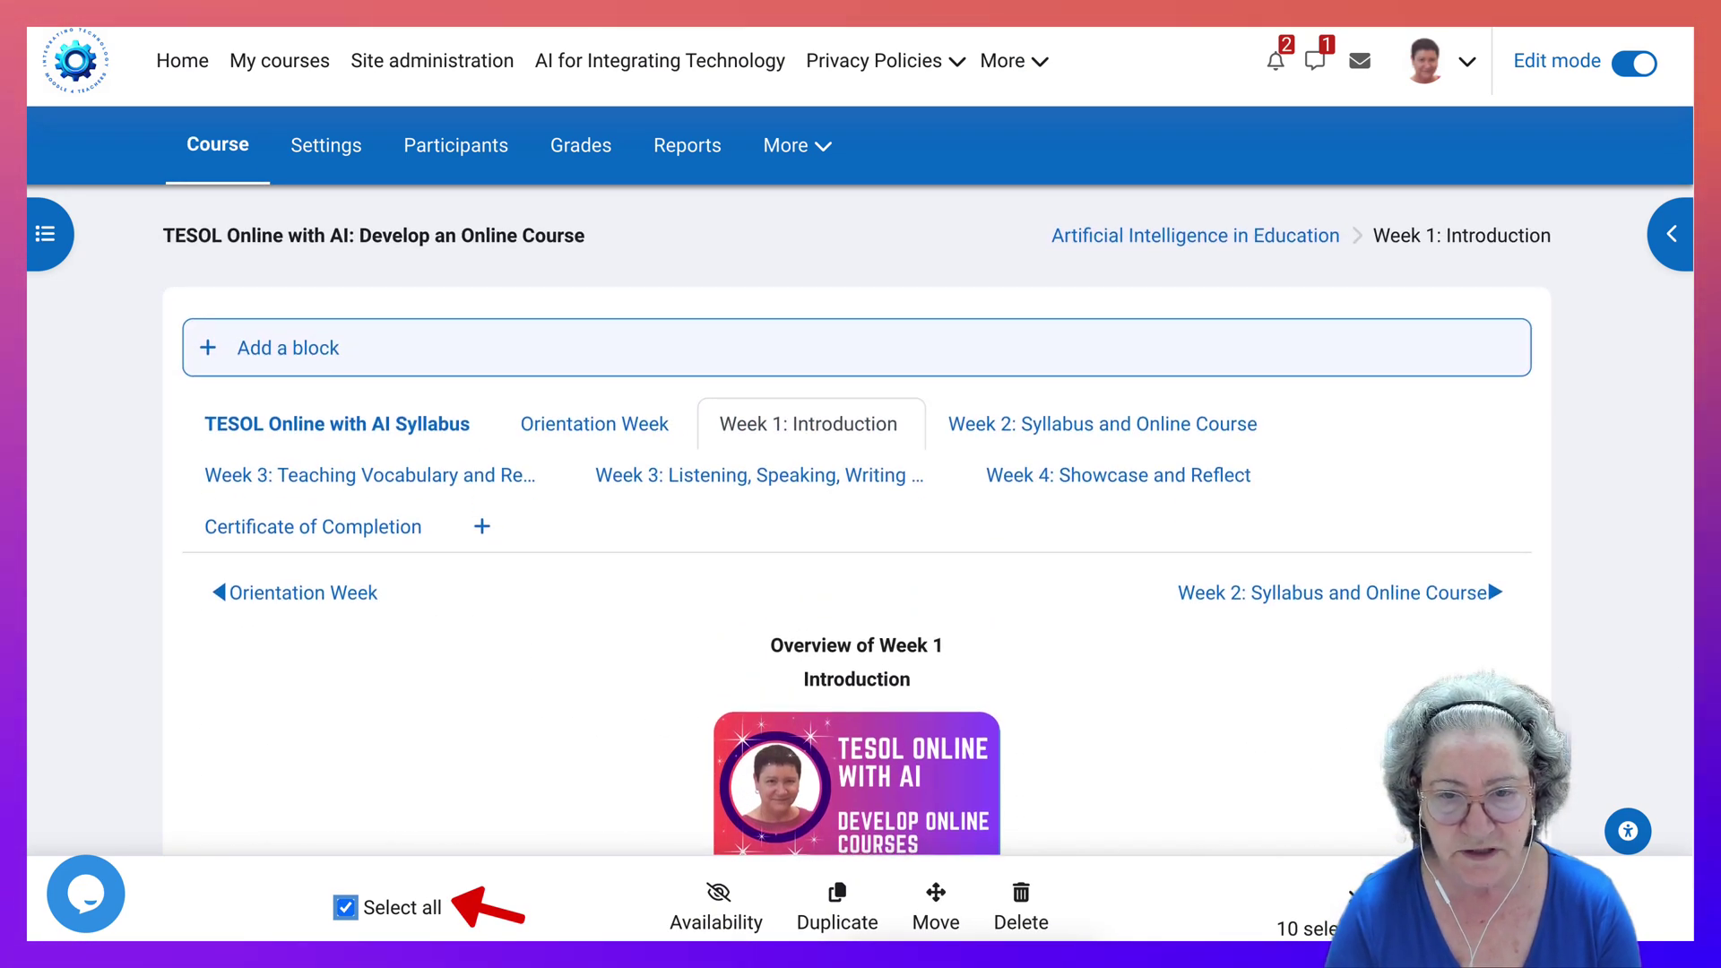
pyautogui.scroll(-5, 859, 519)
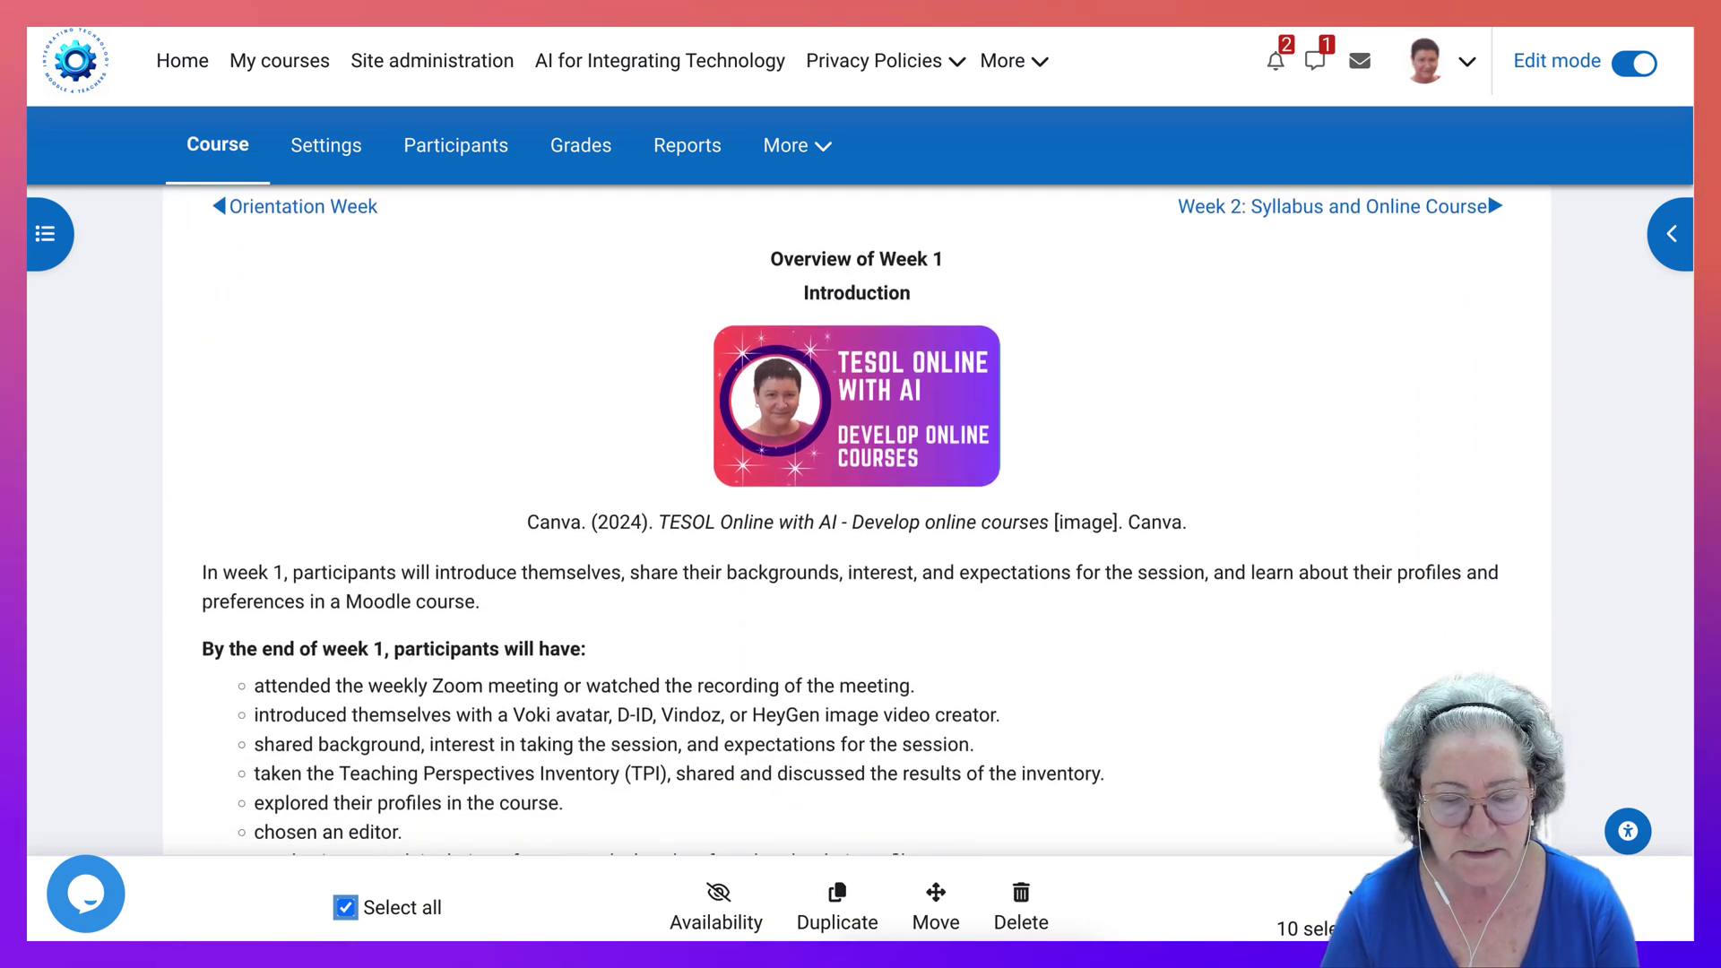
pyautogui.scroll(-10, 859, 519)
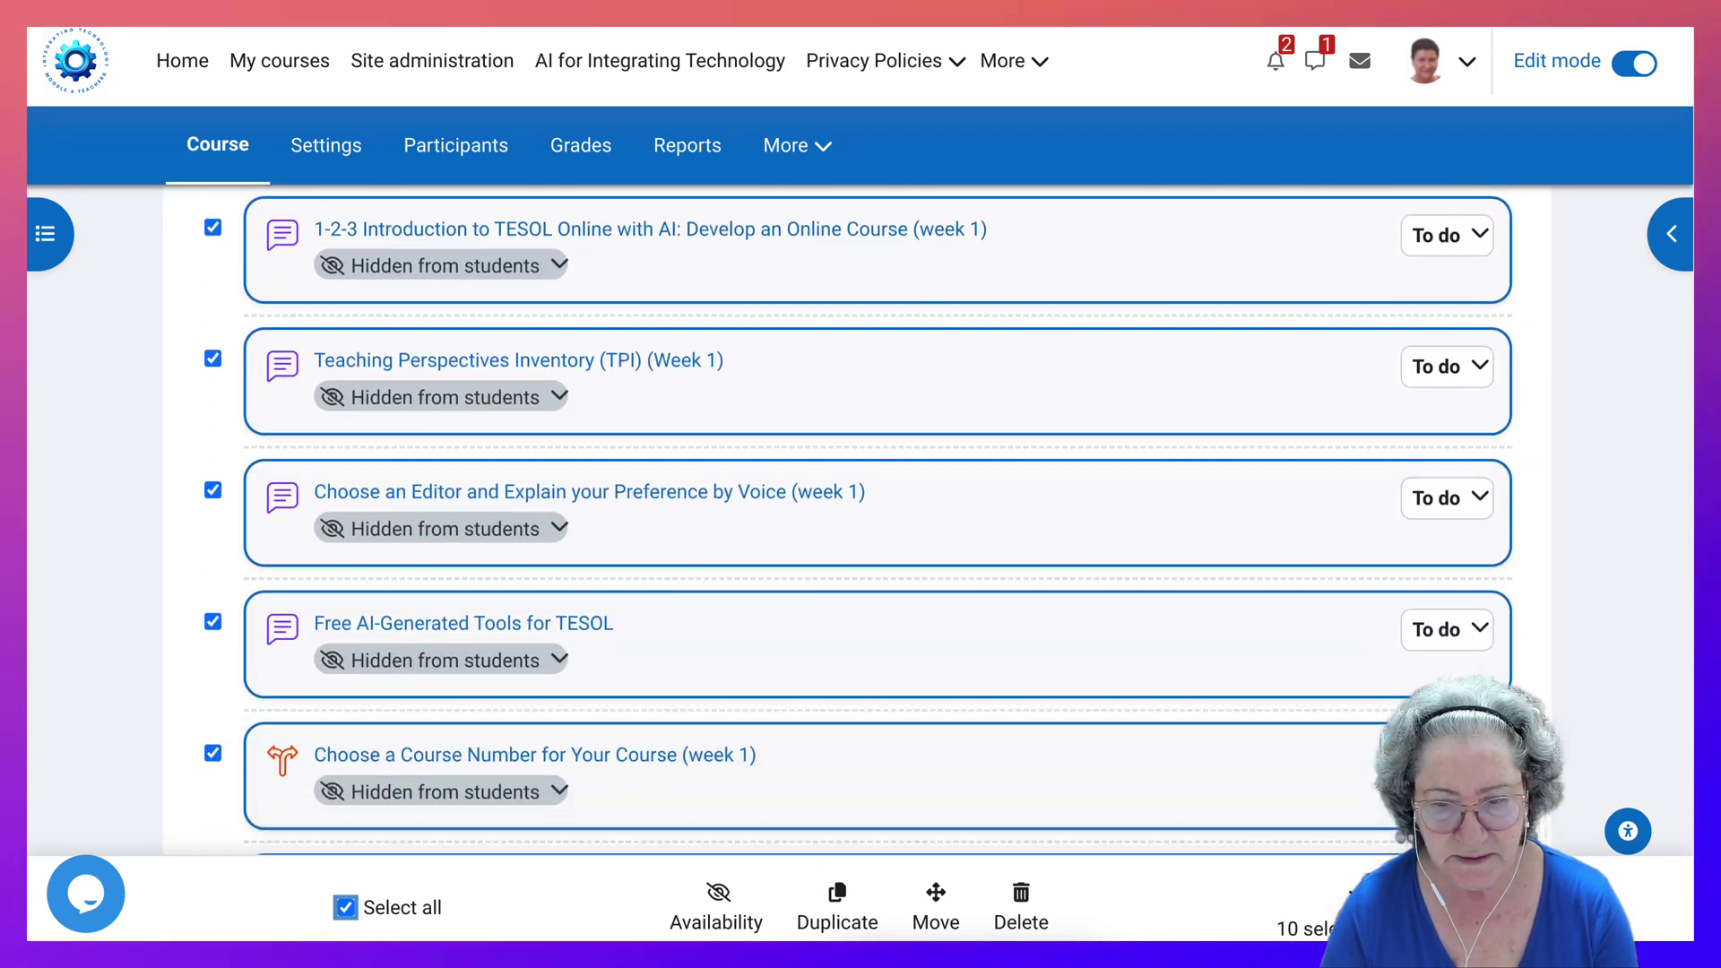
pyautogui.scroll(-2, 859, 519)
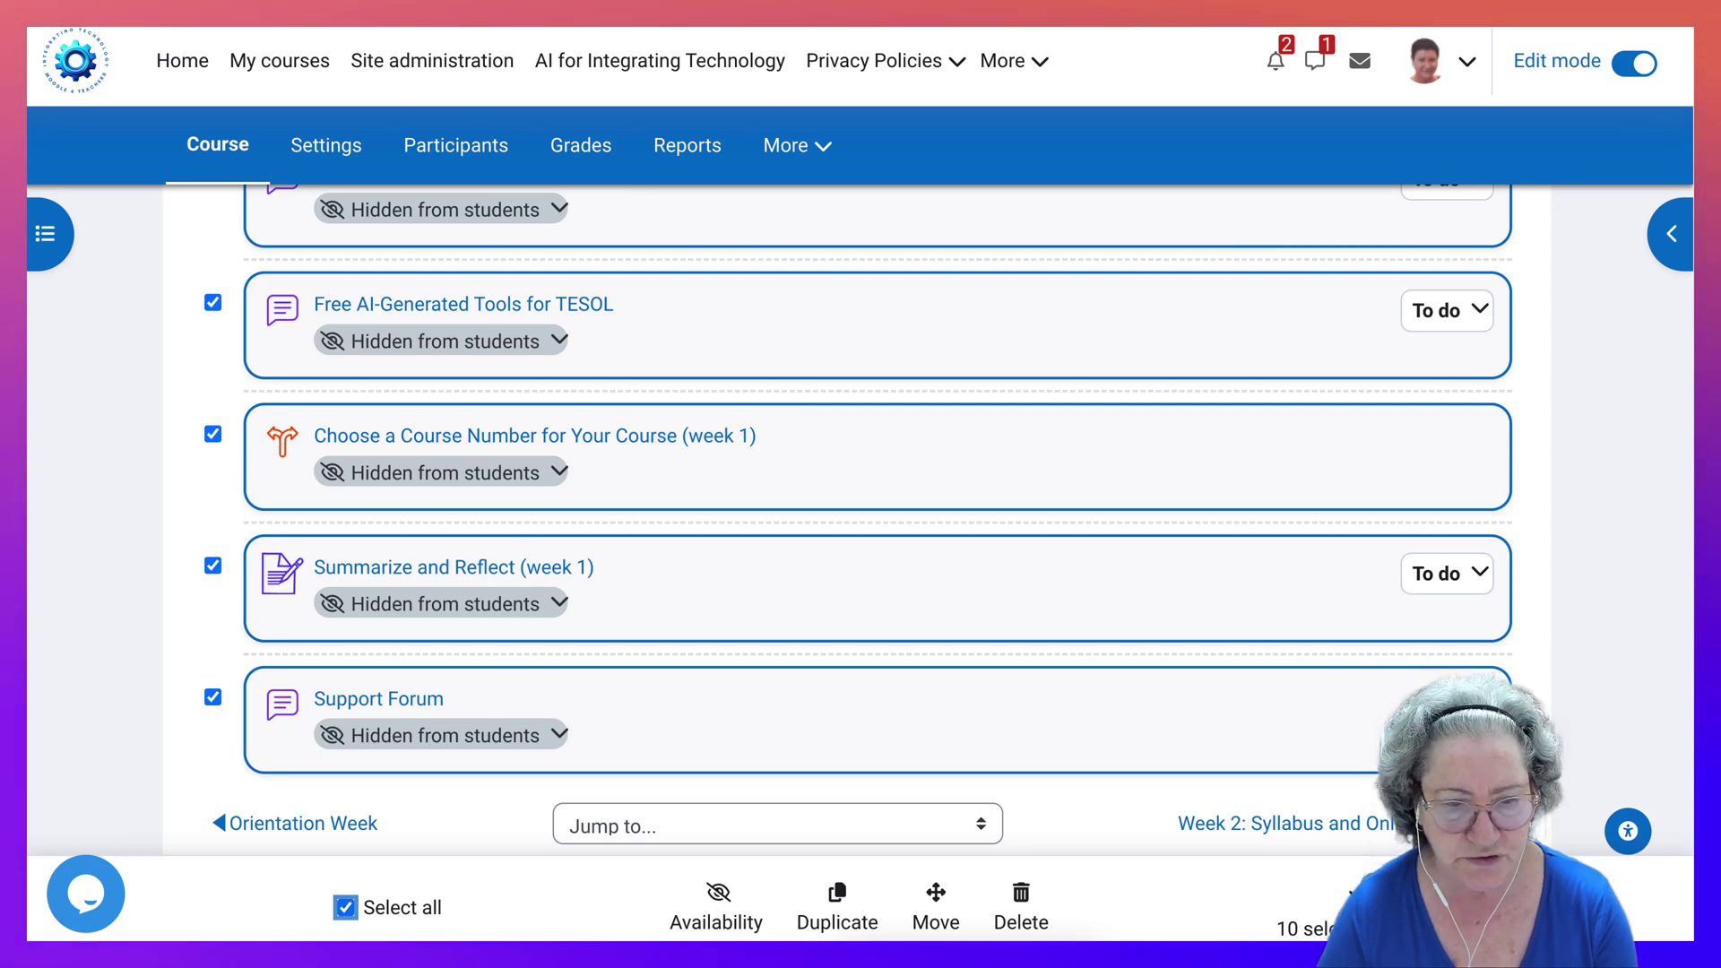
pyautogui.click(715, 906)
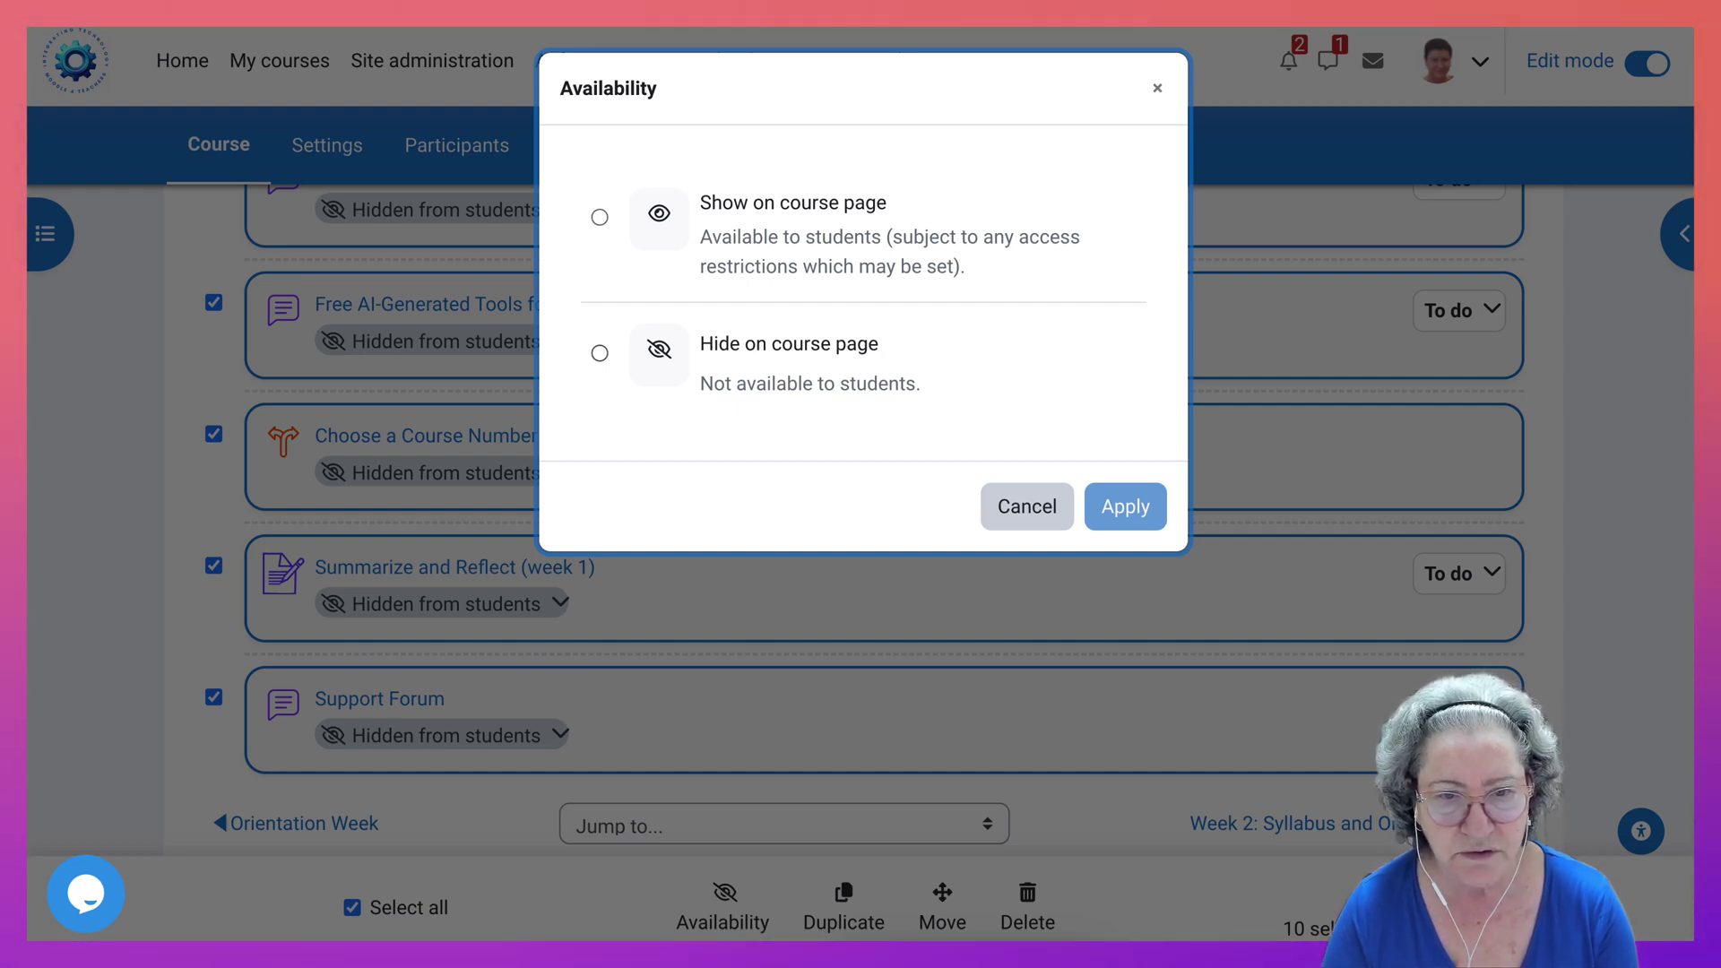
pyautogui.click(599, 217)
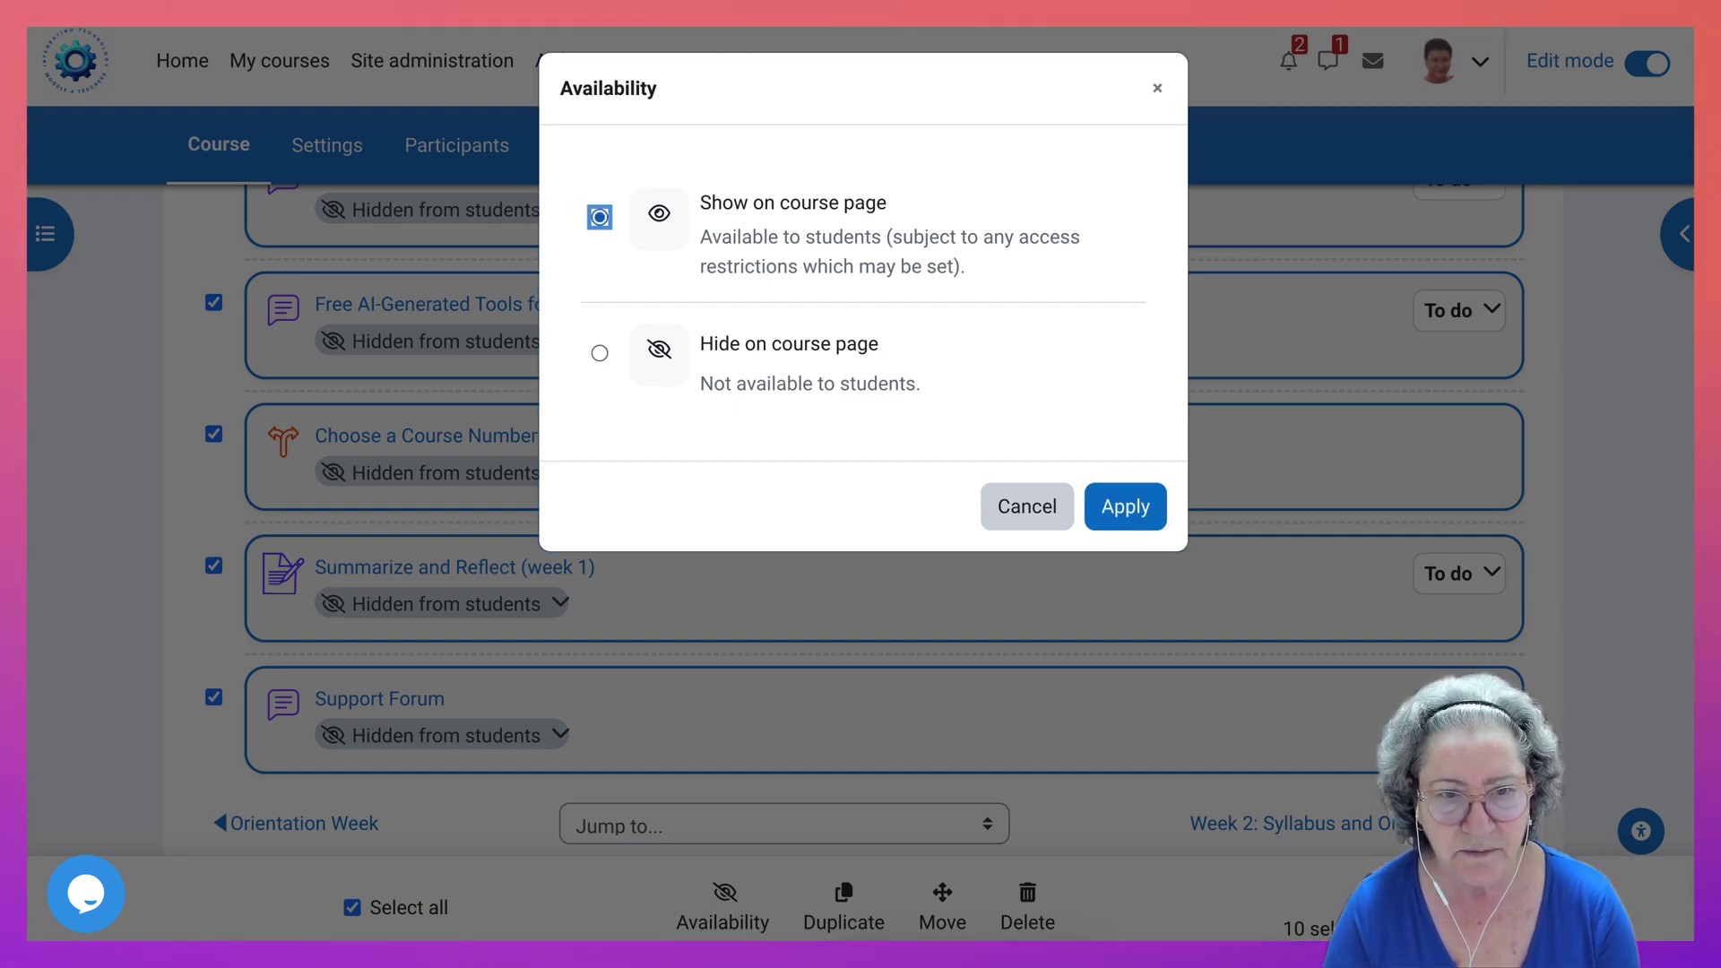
pyautogui.click(1123, 507)
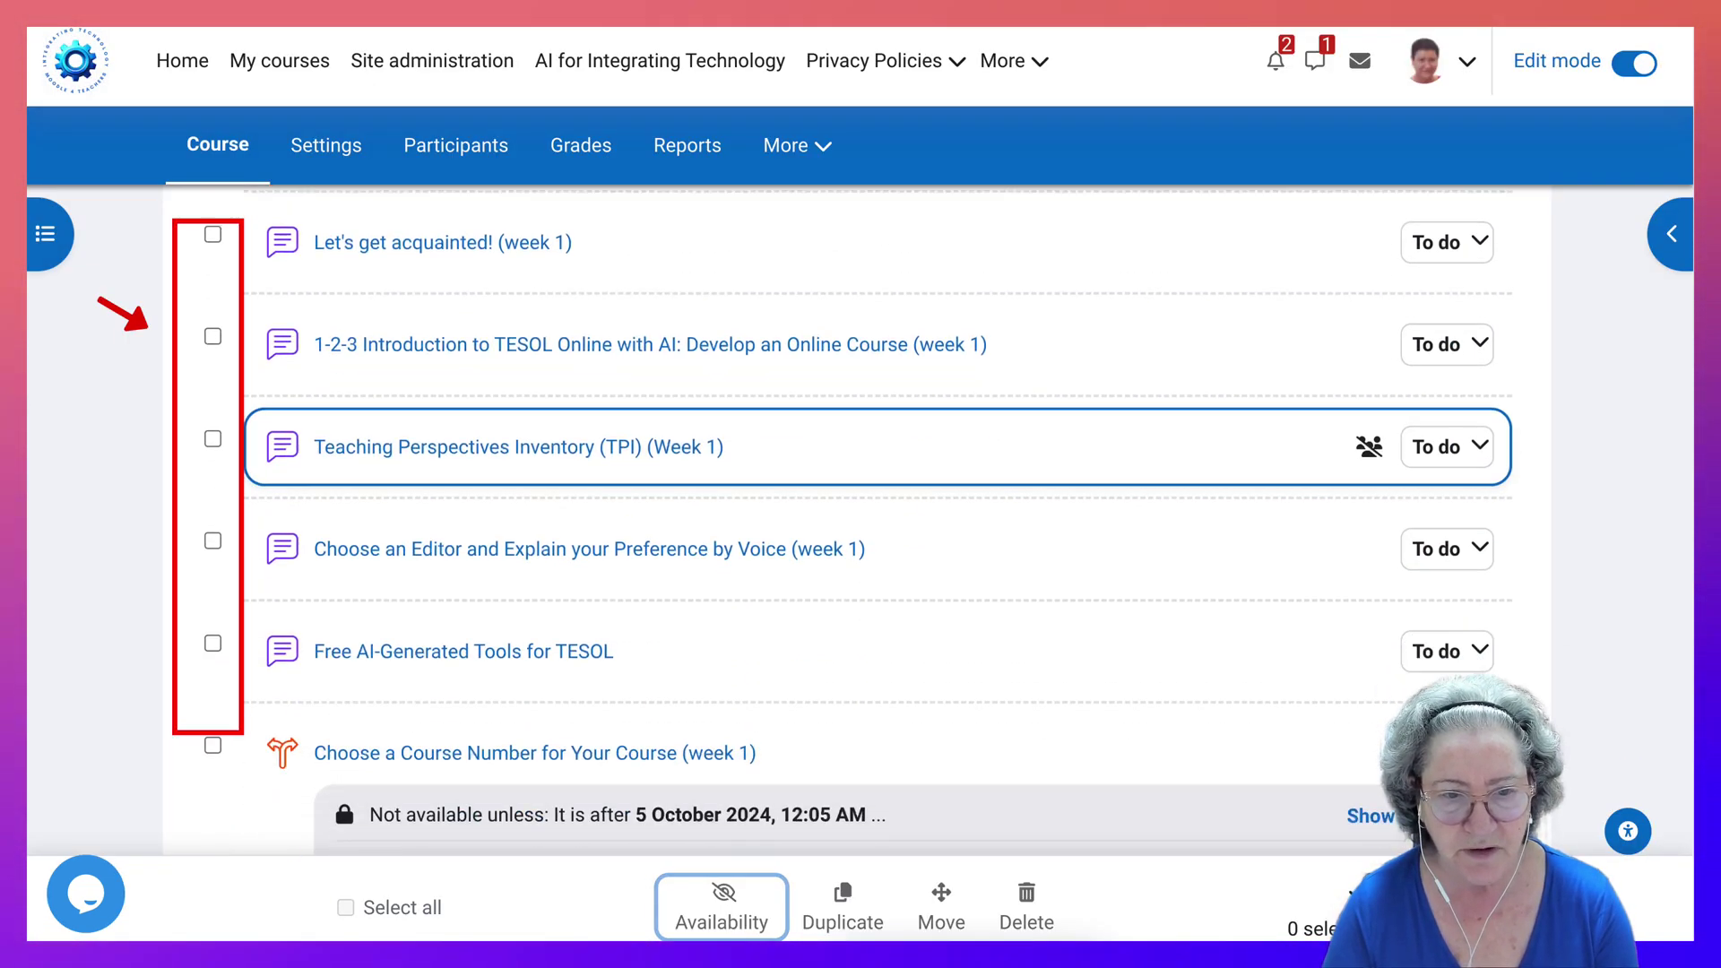
# Select all Week 1: Introduction activities and set their availability to Hide on course page.
pyautogui.scroll(5, 856, 520)
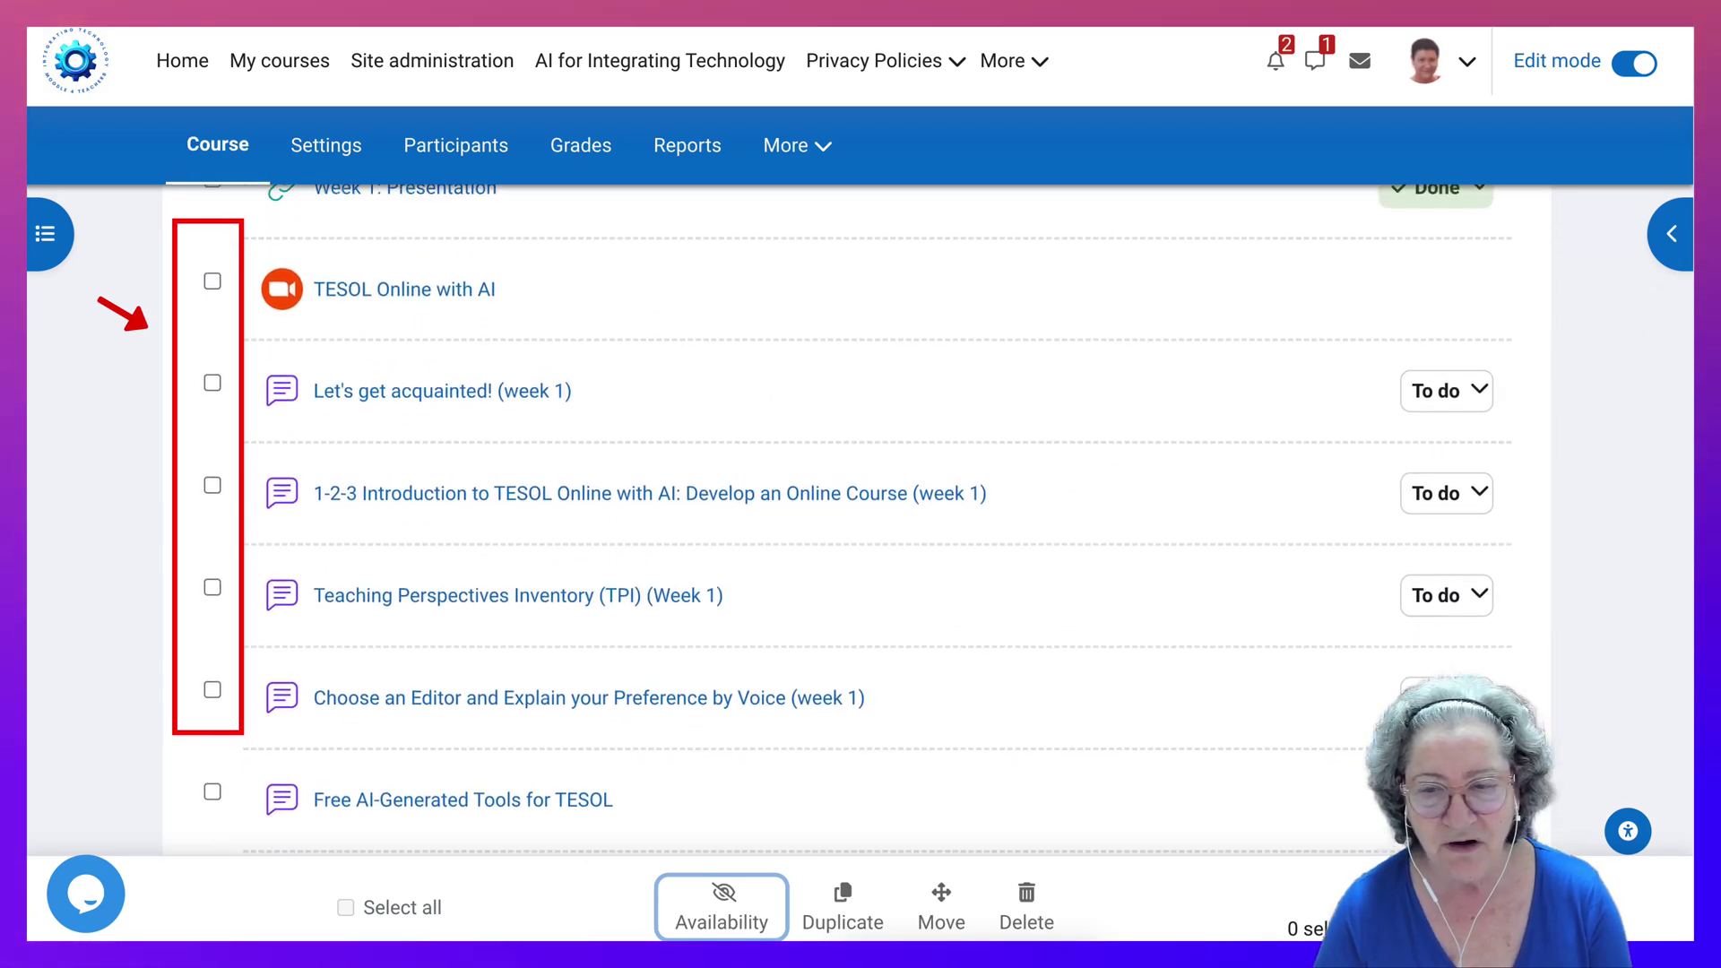
pyautogui.scroll(2, 856, 520)
pyautogui.scroll(-8, 856, 520)
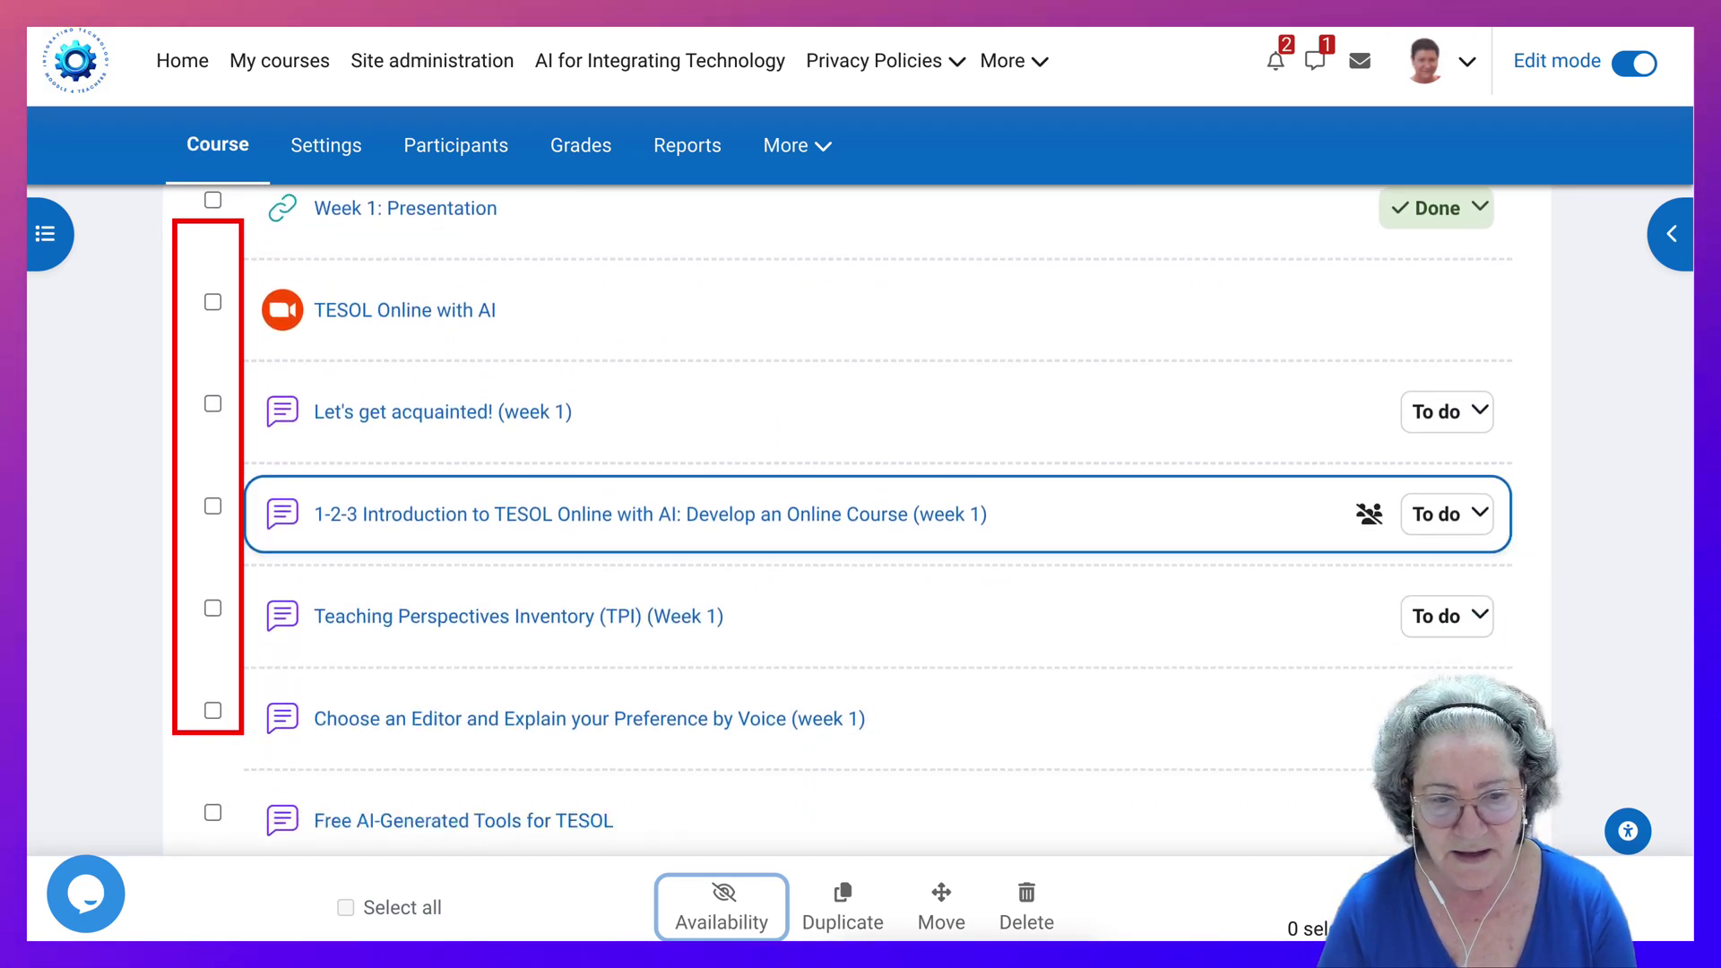
pyautogui.scroll(-1, 855, 519)
pyautogui.scroll(7, 856, 520)
pyautogui.scroll(3, 856, 519)
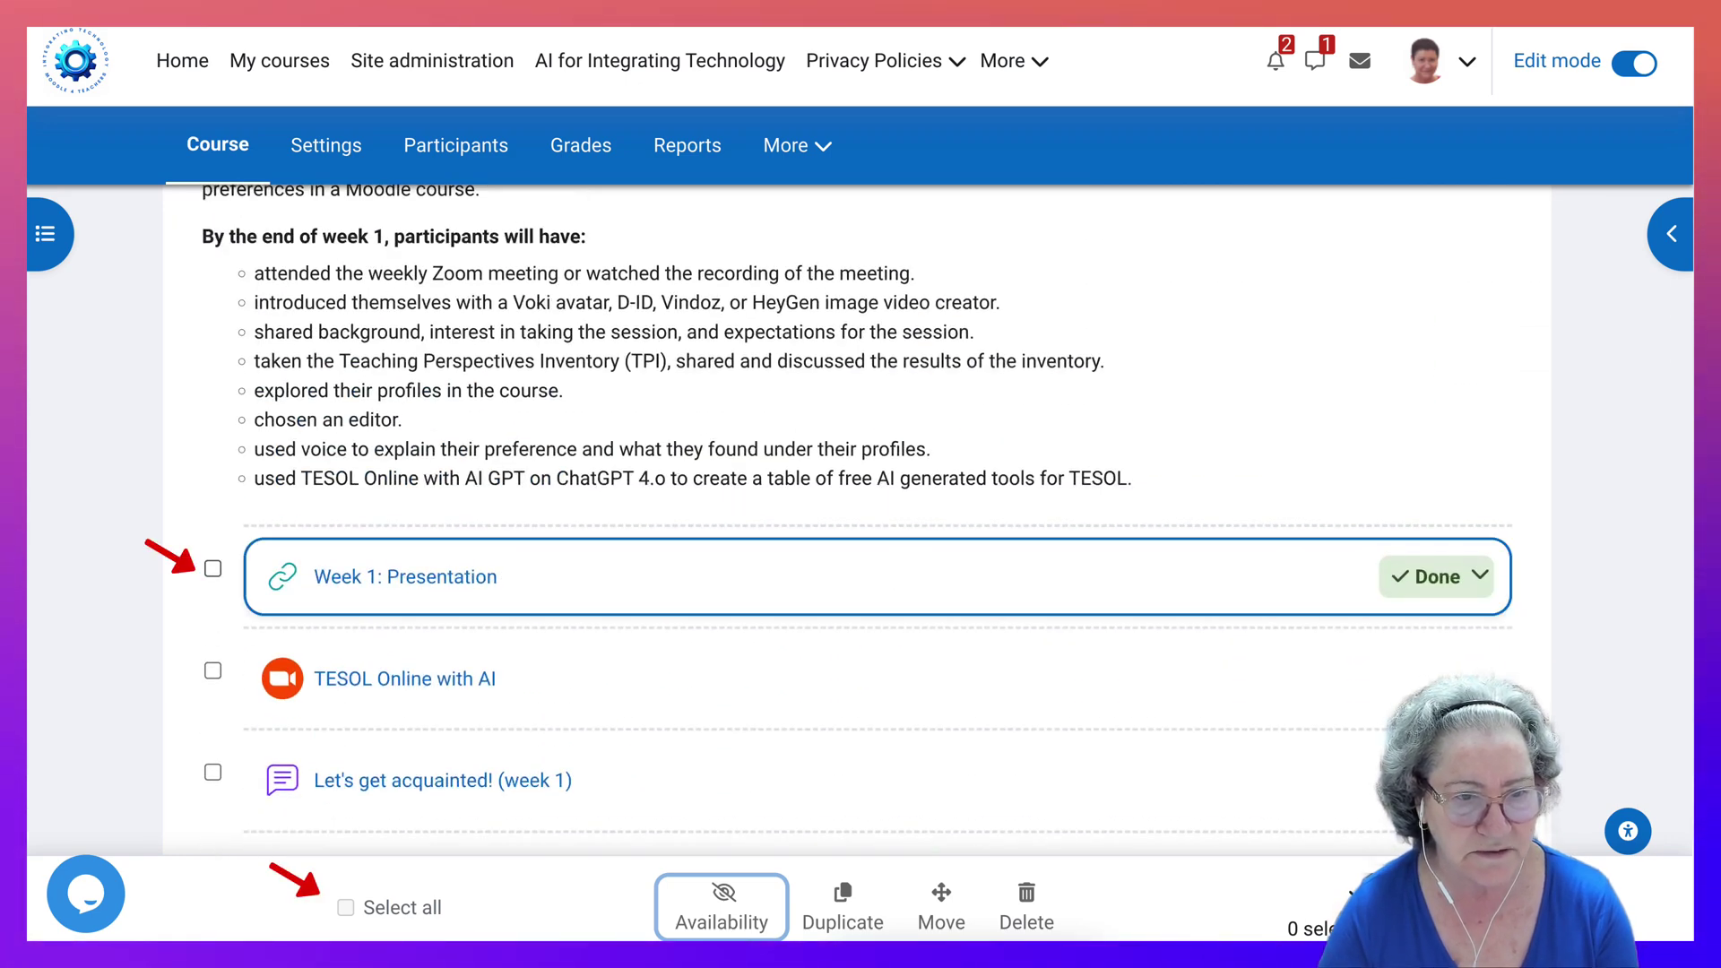
pyautogui.click(213, 568)
pyautogui.scroll(-8, 858, 519)
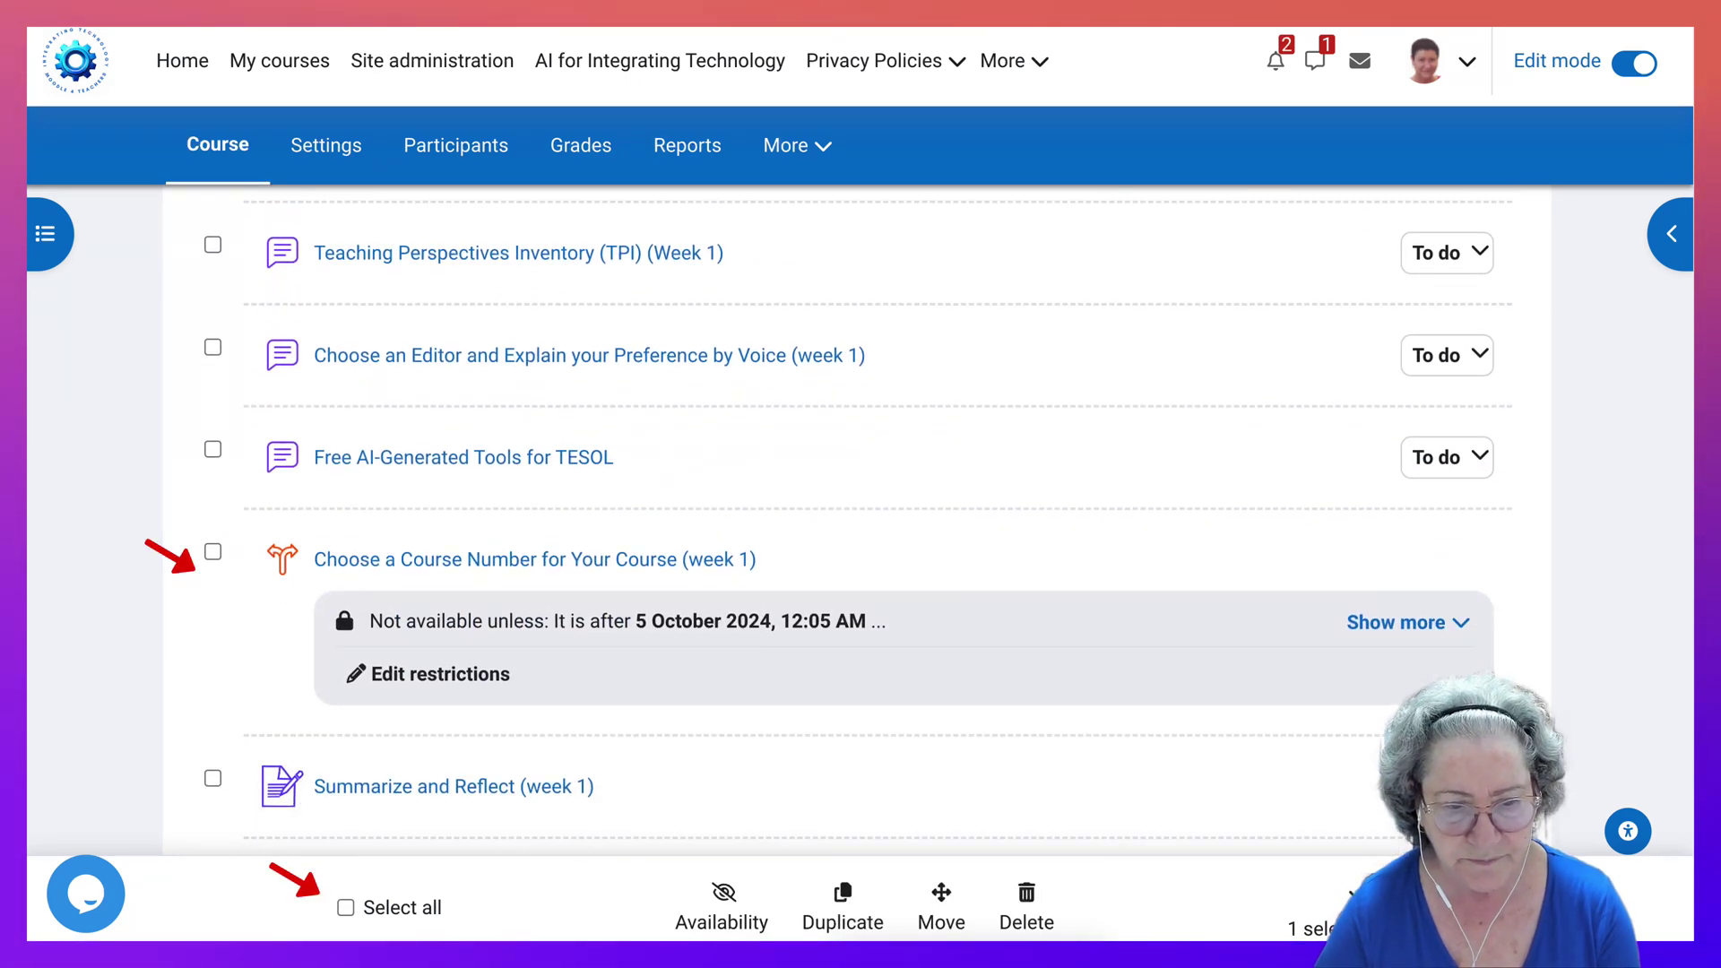
pyautogui.click(345, 907)
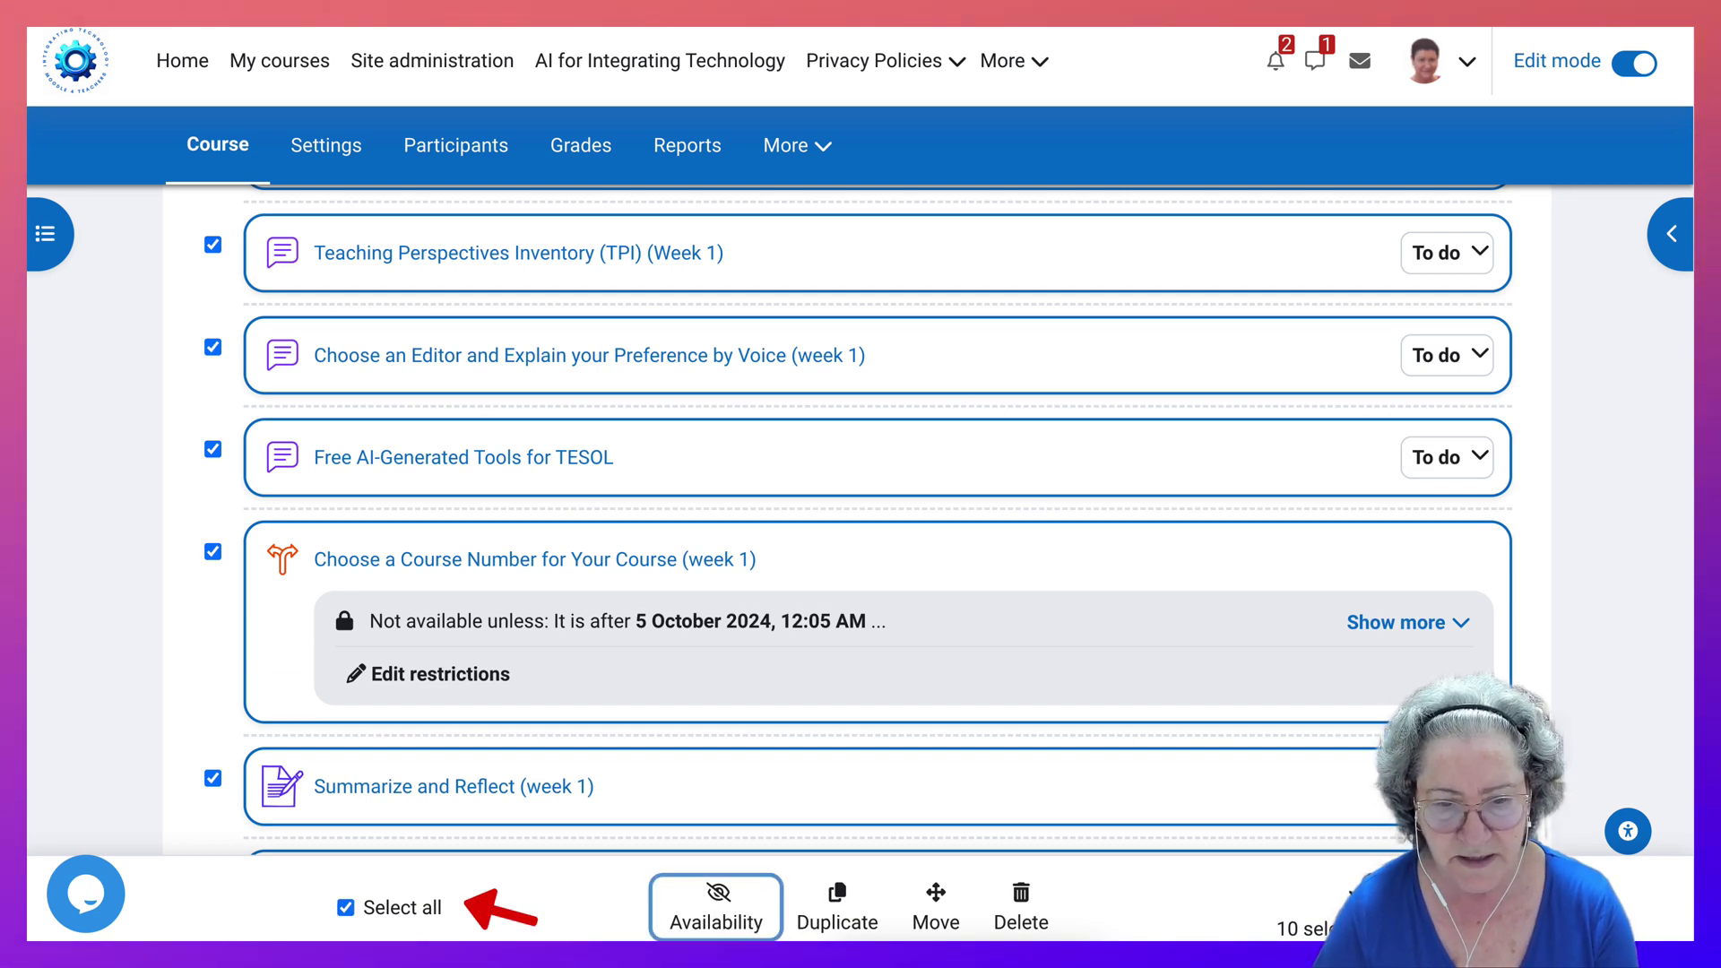
pyautogui.click(716, 905)
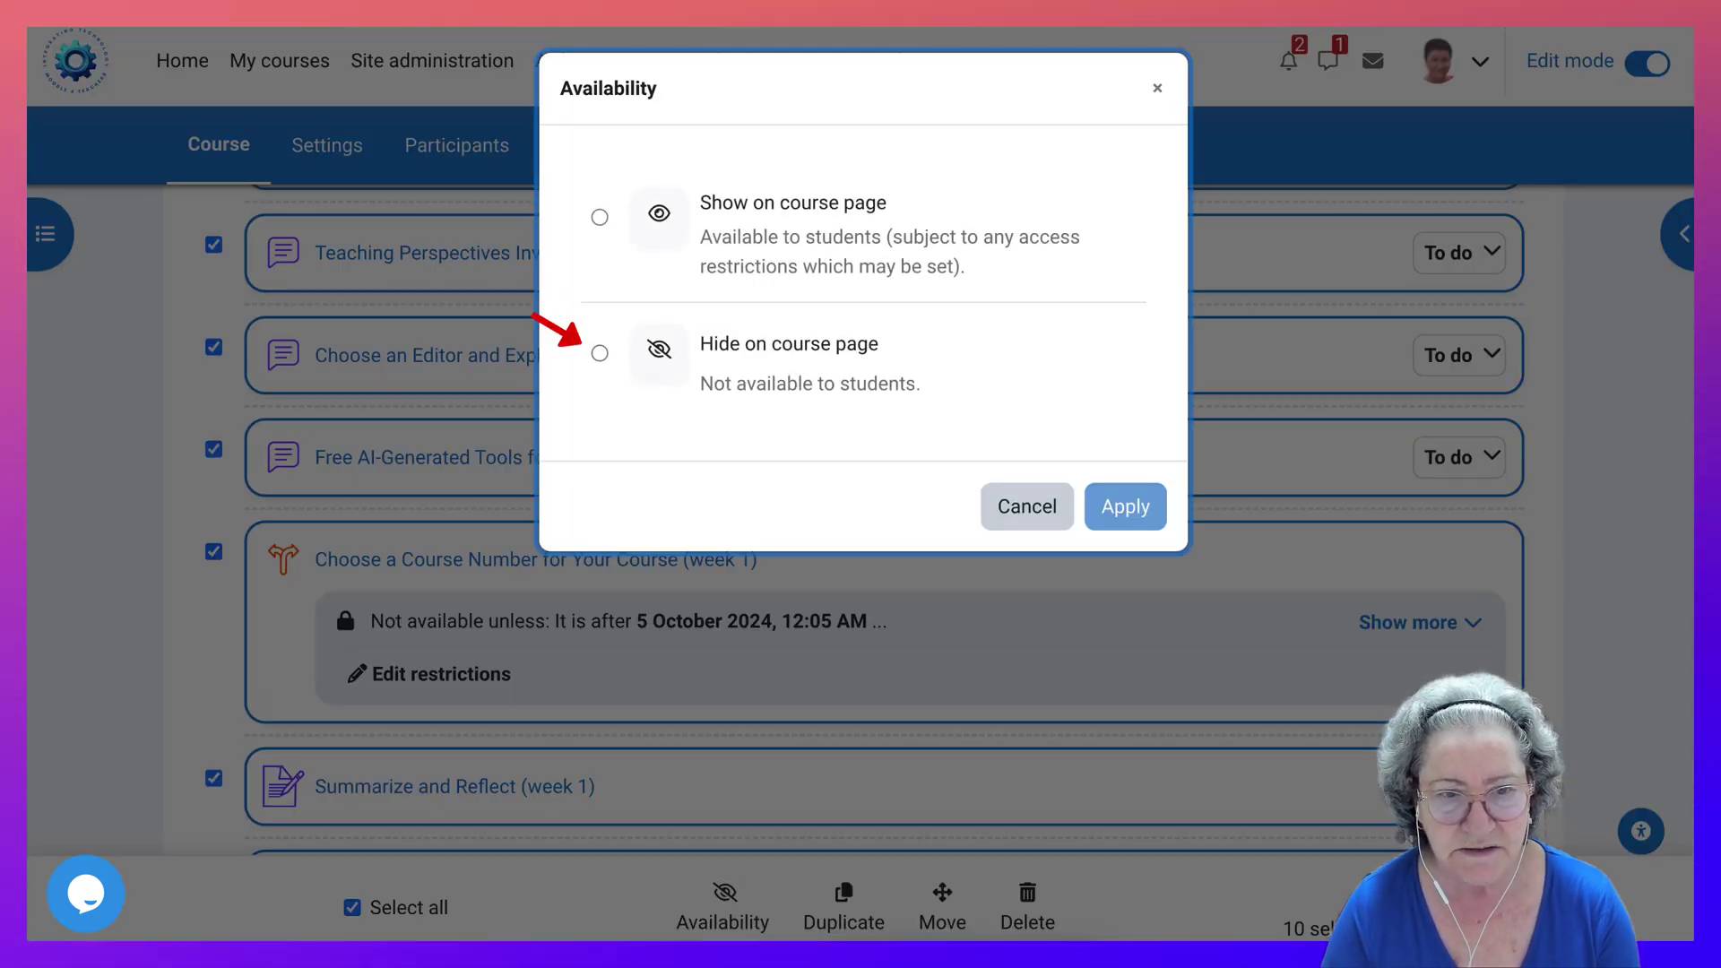
pyautogui.click(600, 352)
pyautogui.click(1124, 506)
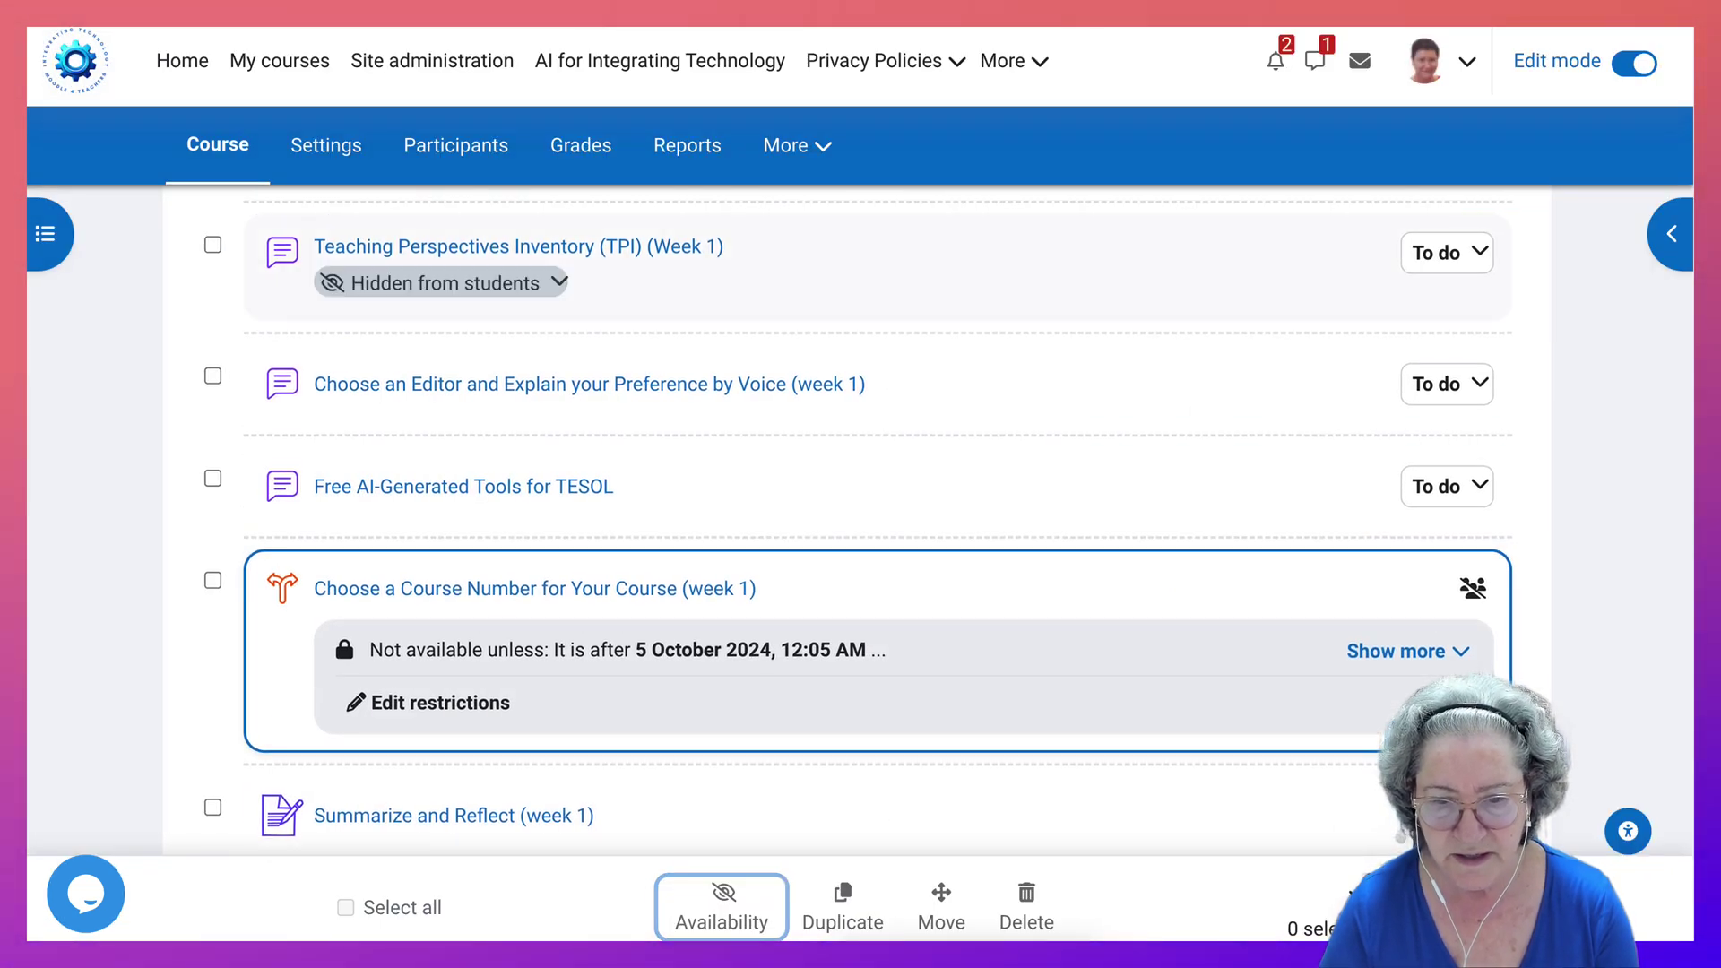
# Select the Free AI-Generated Tools for TESOL activity and view the possible move destinations without moving it.
pyautogui.scroll(-2, 856, 519)
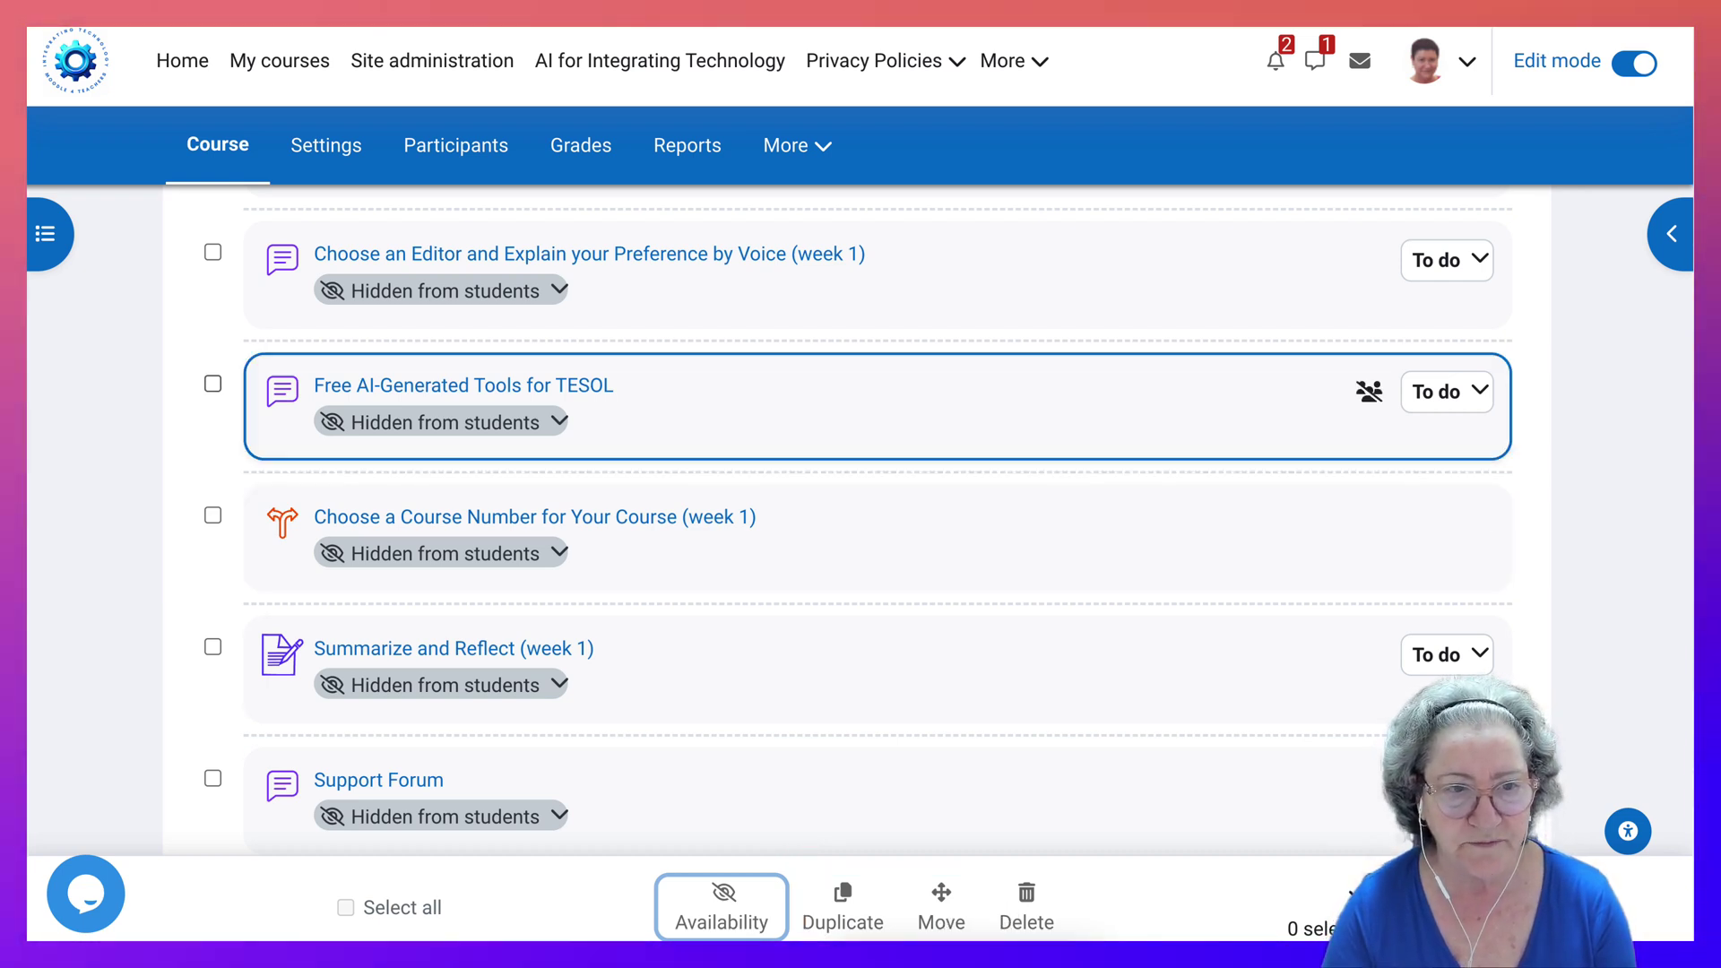
pyautogui.click(213, 383)
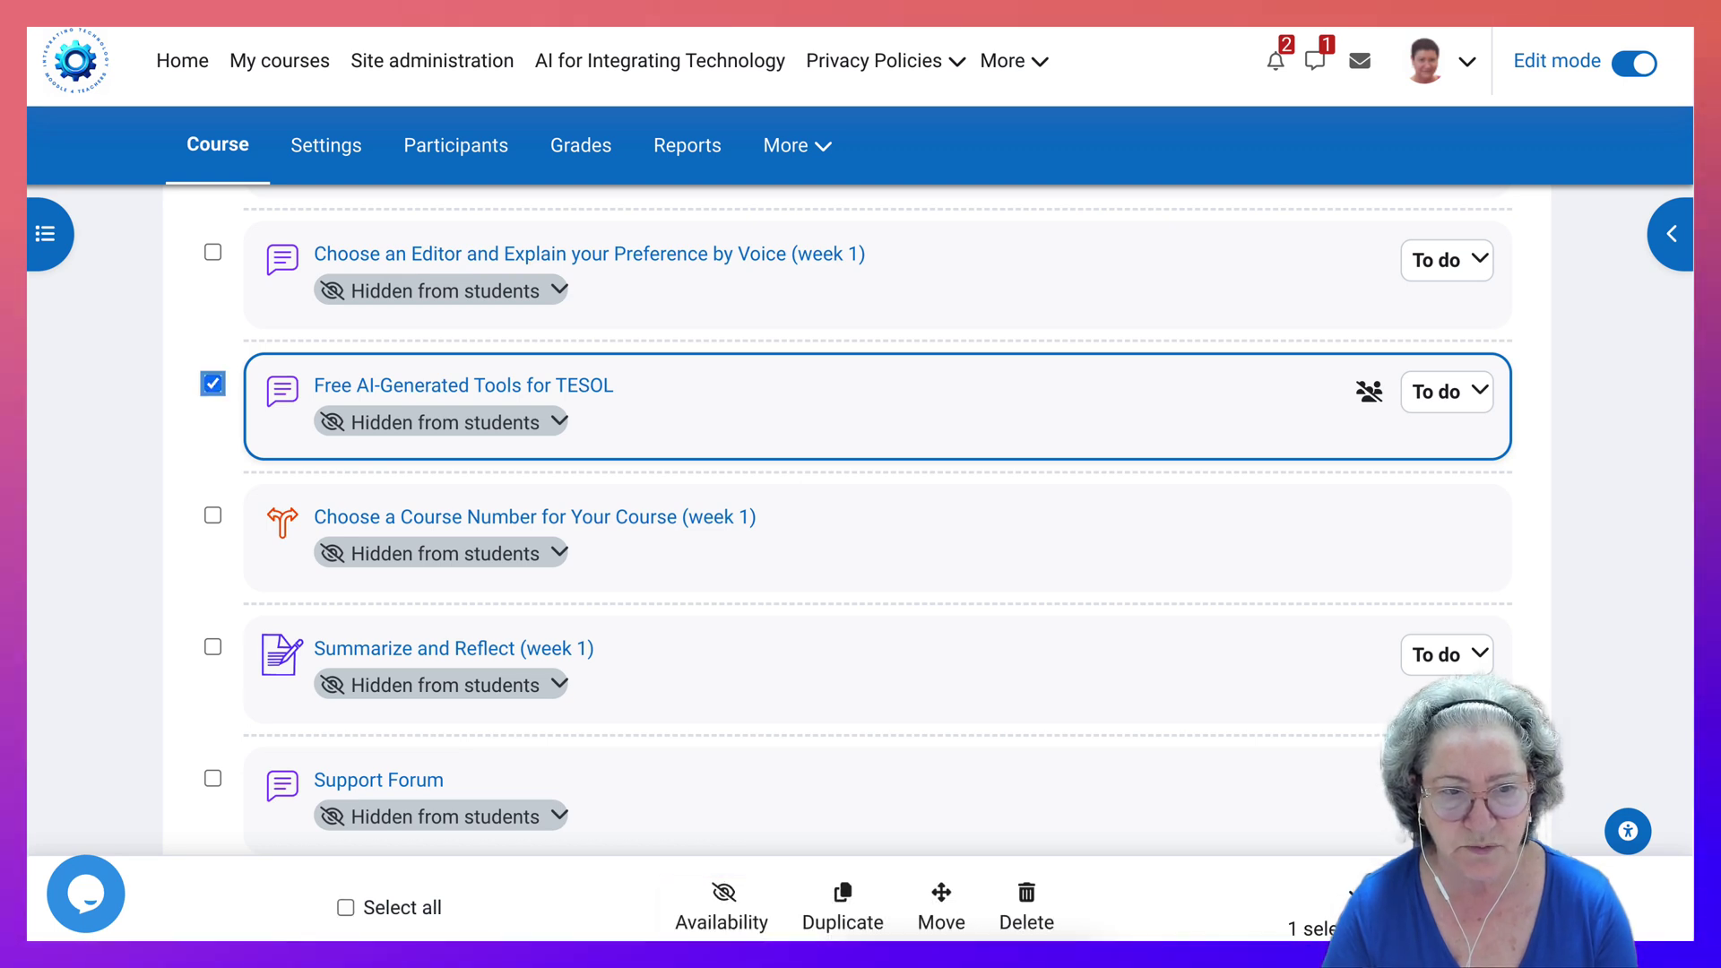
pyautogui.click(1445, 391)
pyautogui.press('Escape')
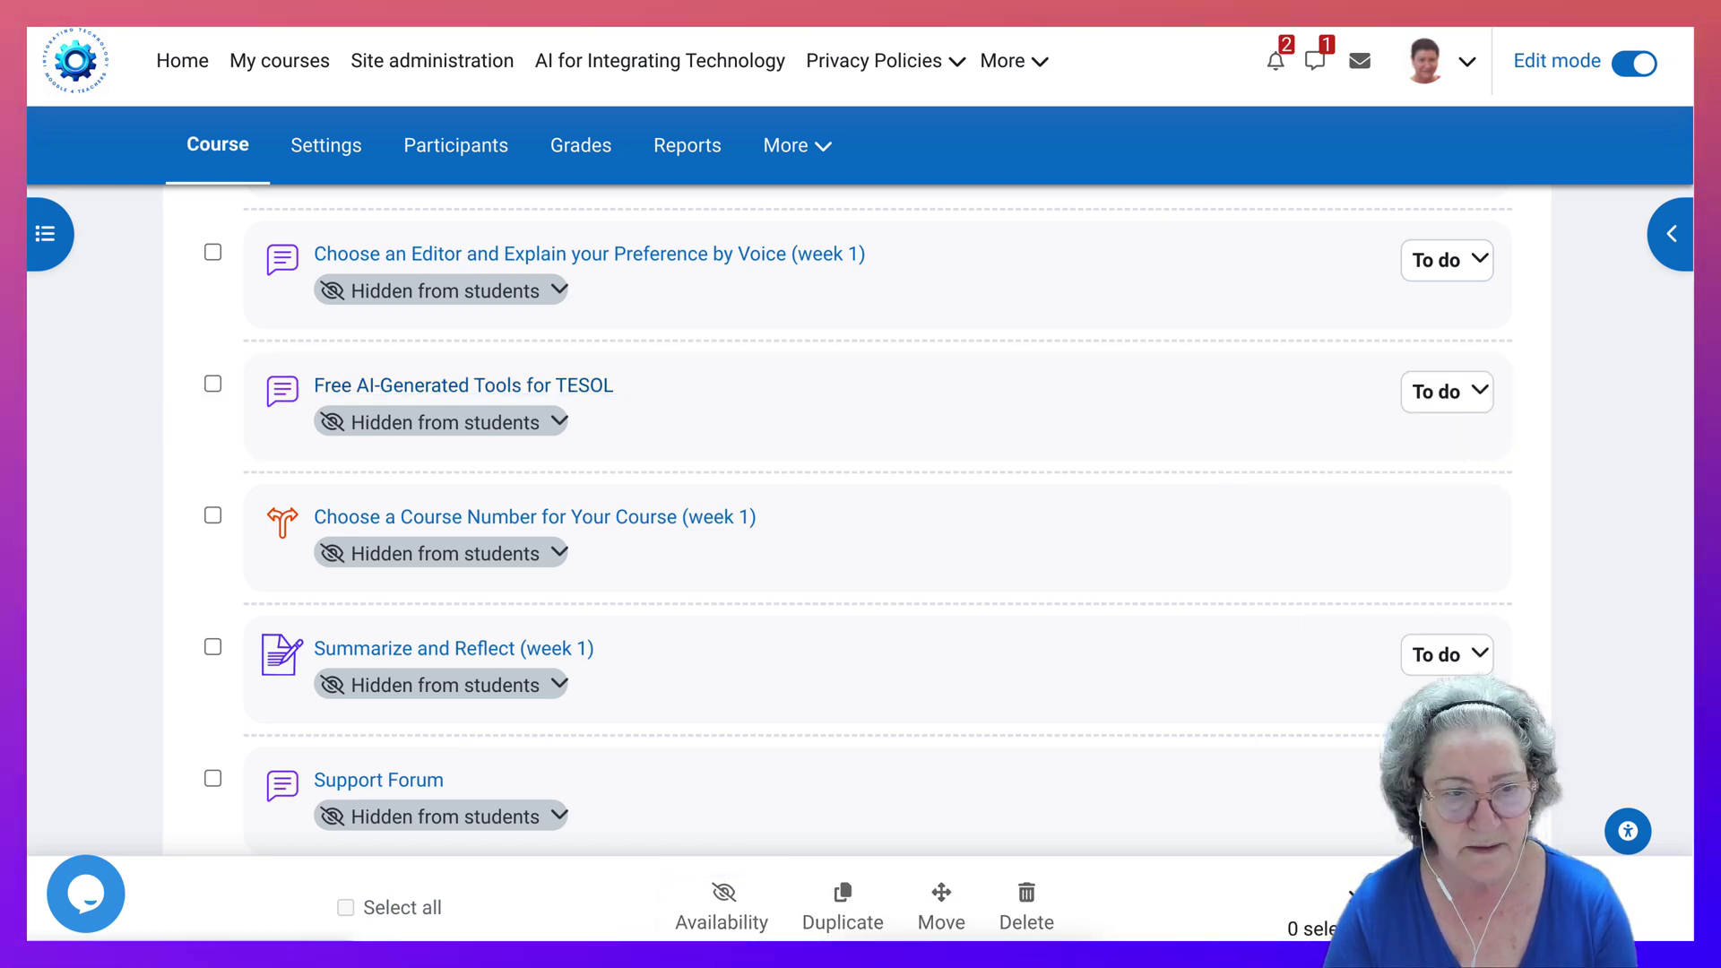
pyautogui.click(212, 384)
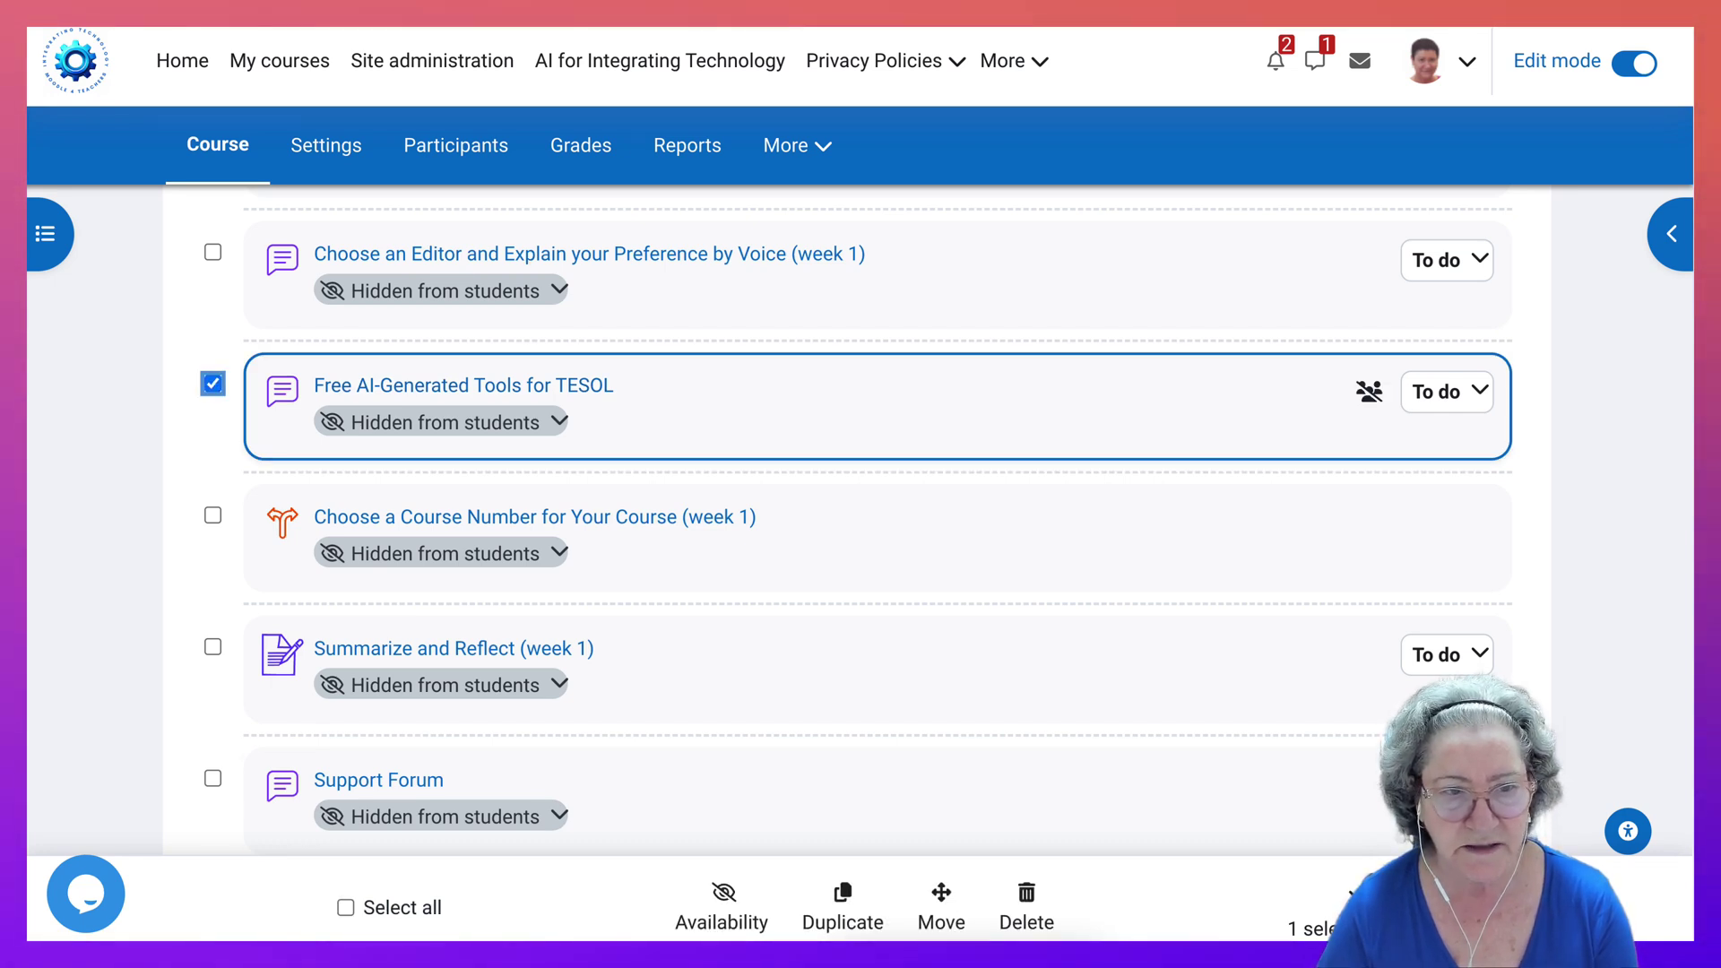
pyautogui.click(941, 904)
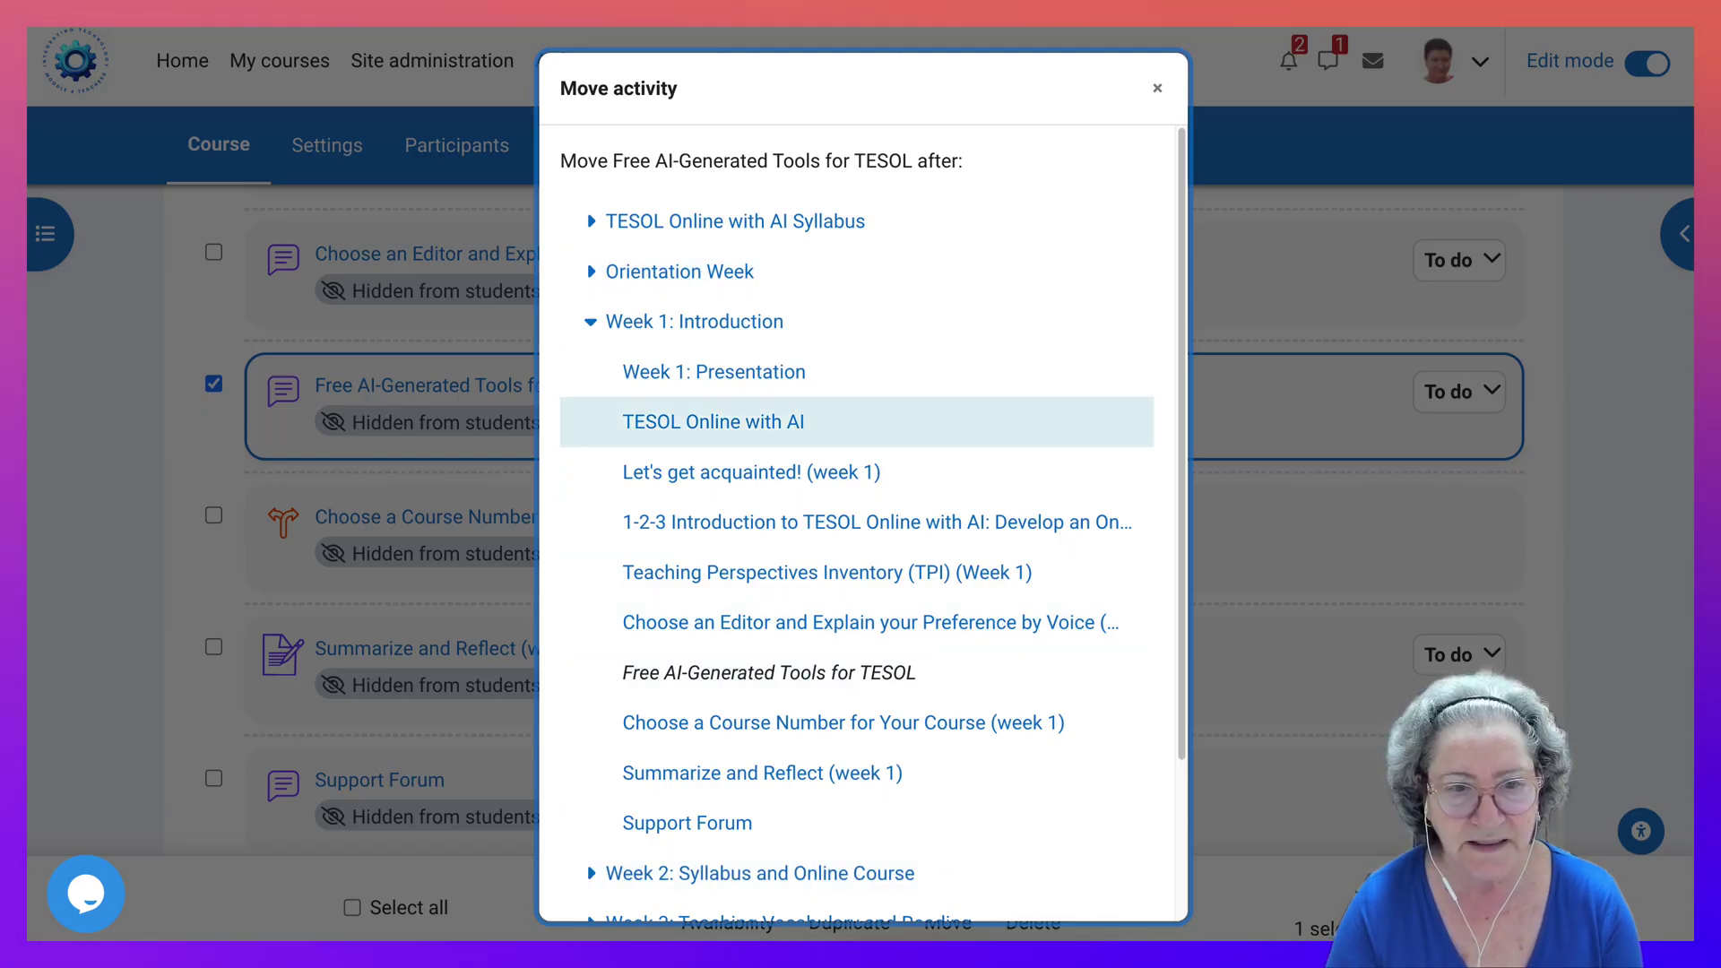
pyautogui.click(1156, 88)
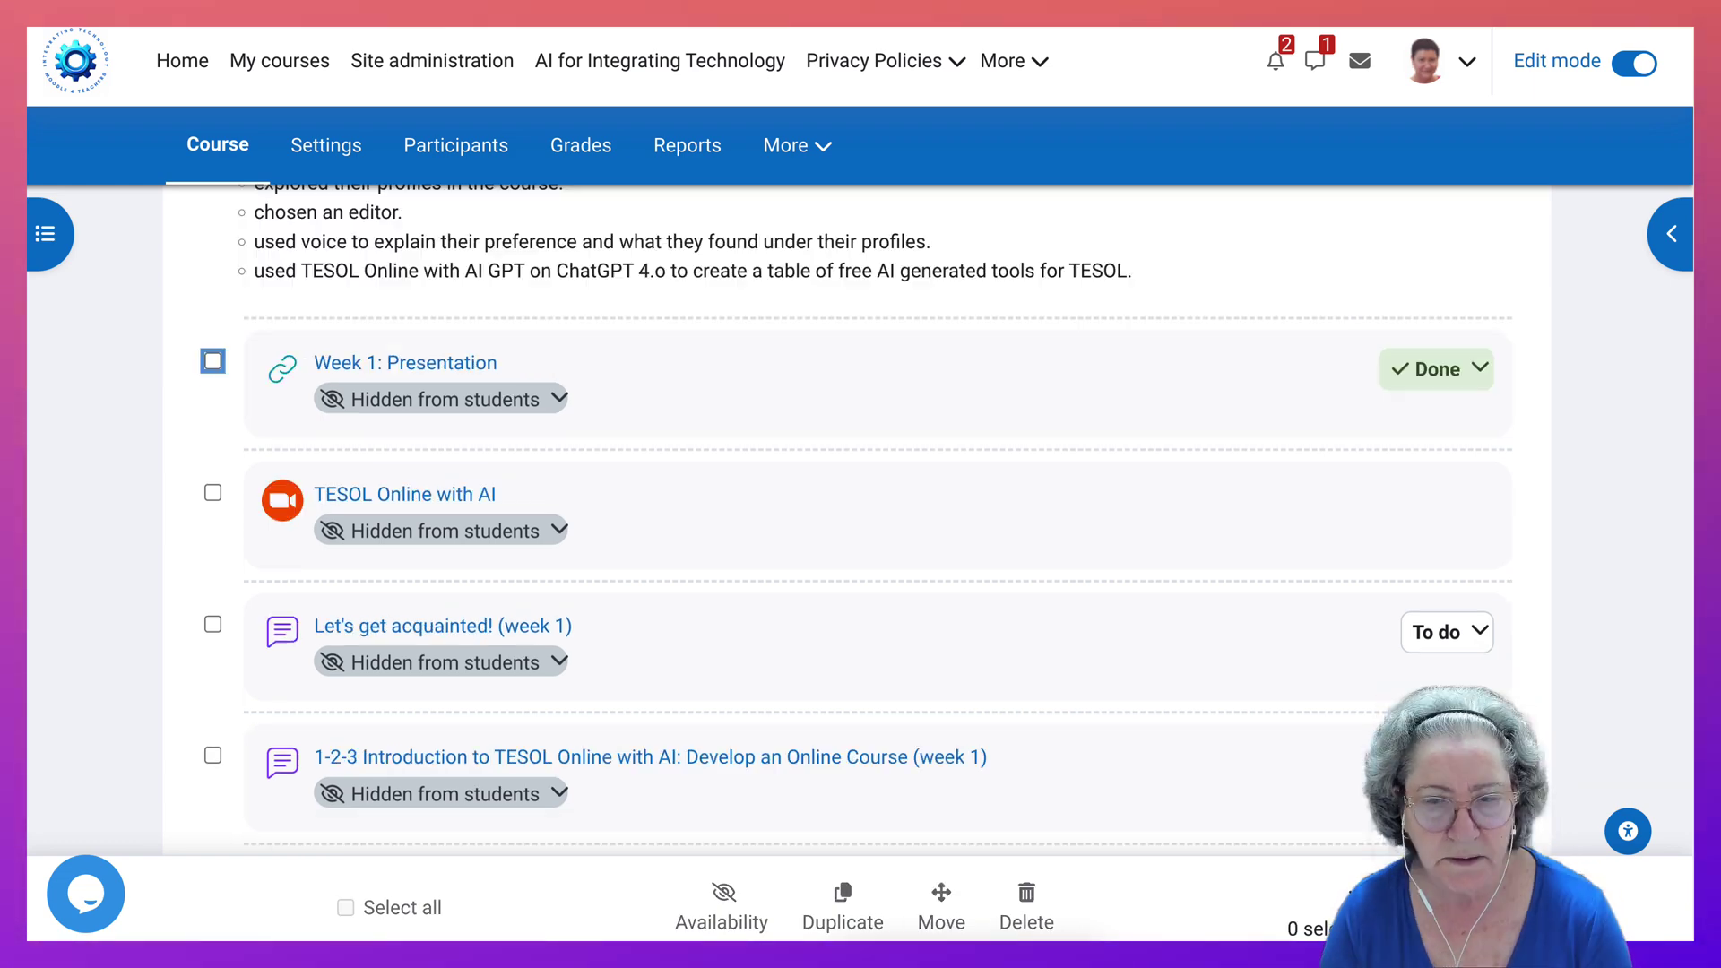
# Exit bulk editing on the Week 1: Introduction page.
pyautogui.scroll(8, 856, 520)
pyautogui.scroll(3, 857, 520)
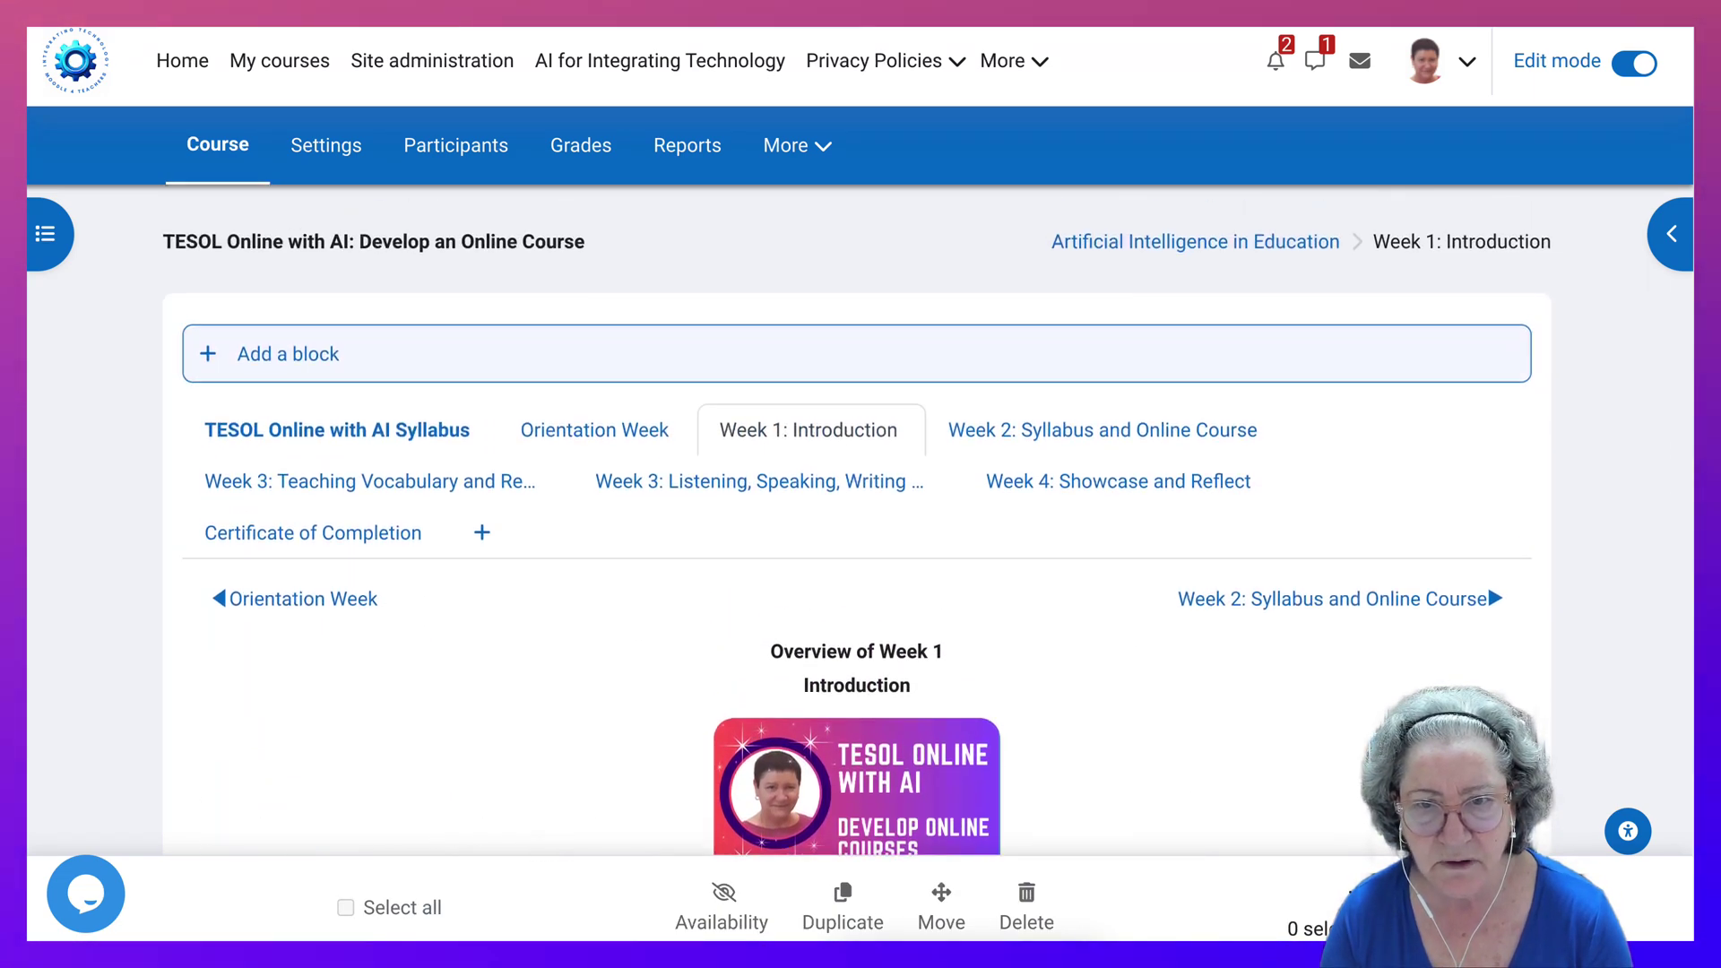
pyautogui.scroll(-1, 857, 538)
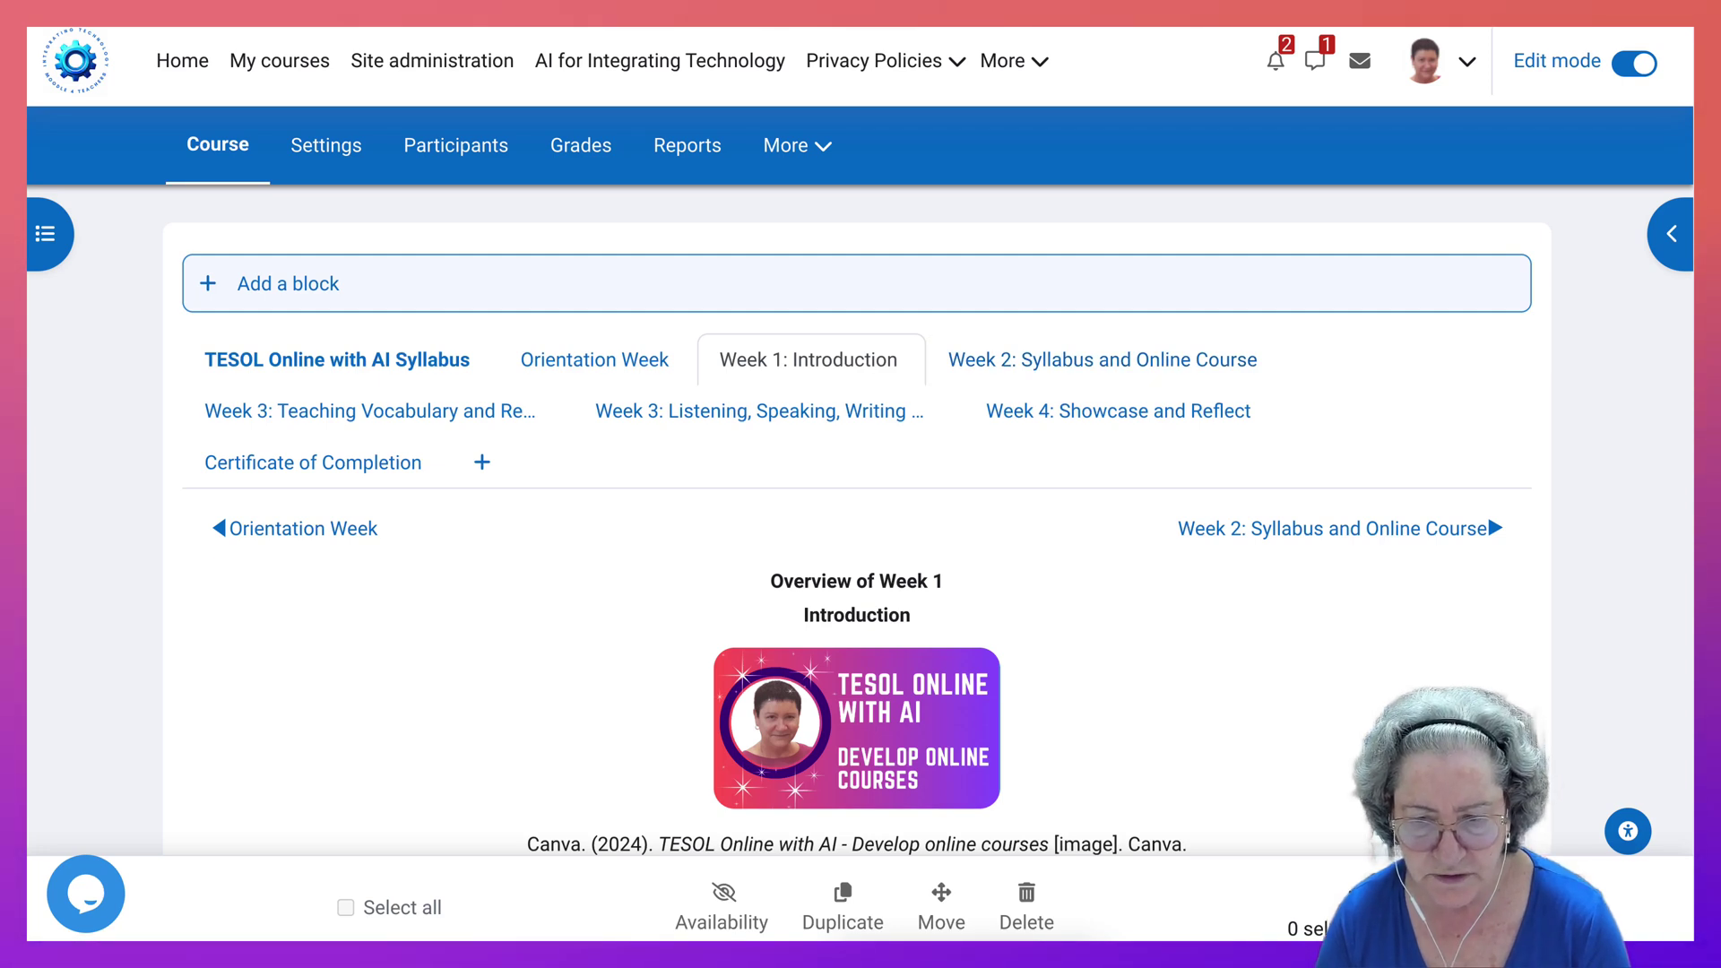
pyautogui.press('Escape')
pyautogui.scroll(1, 857, 538)
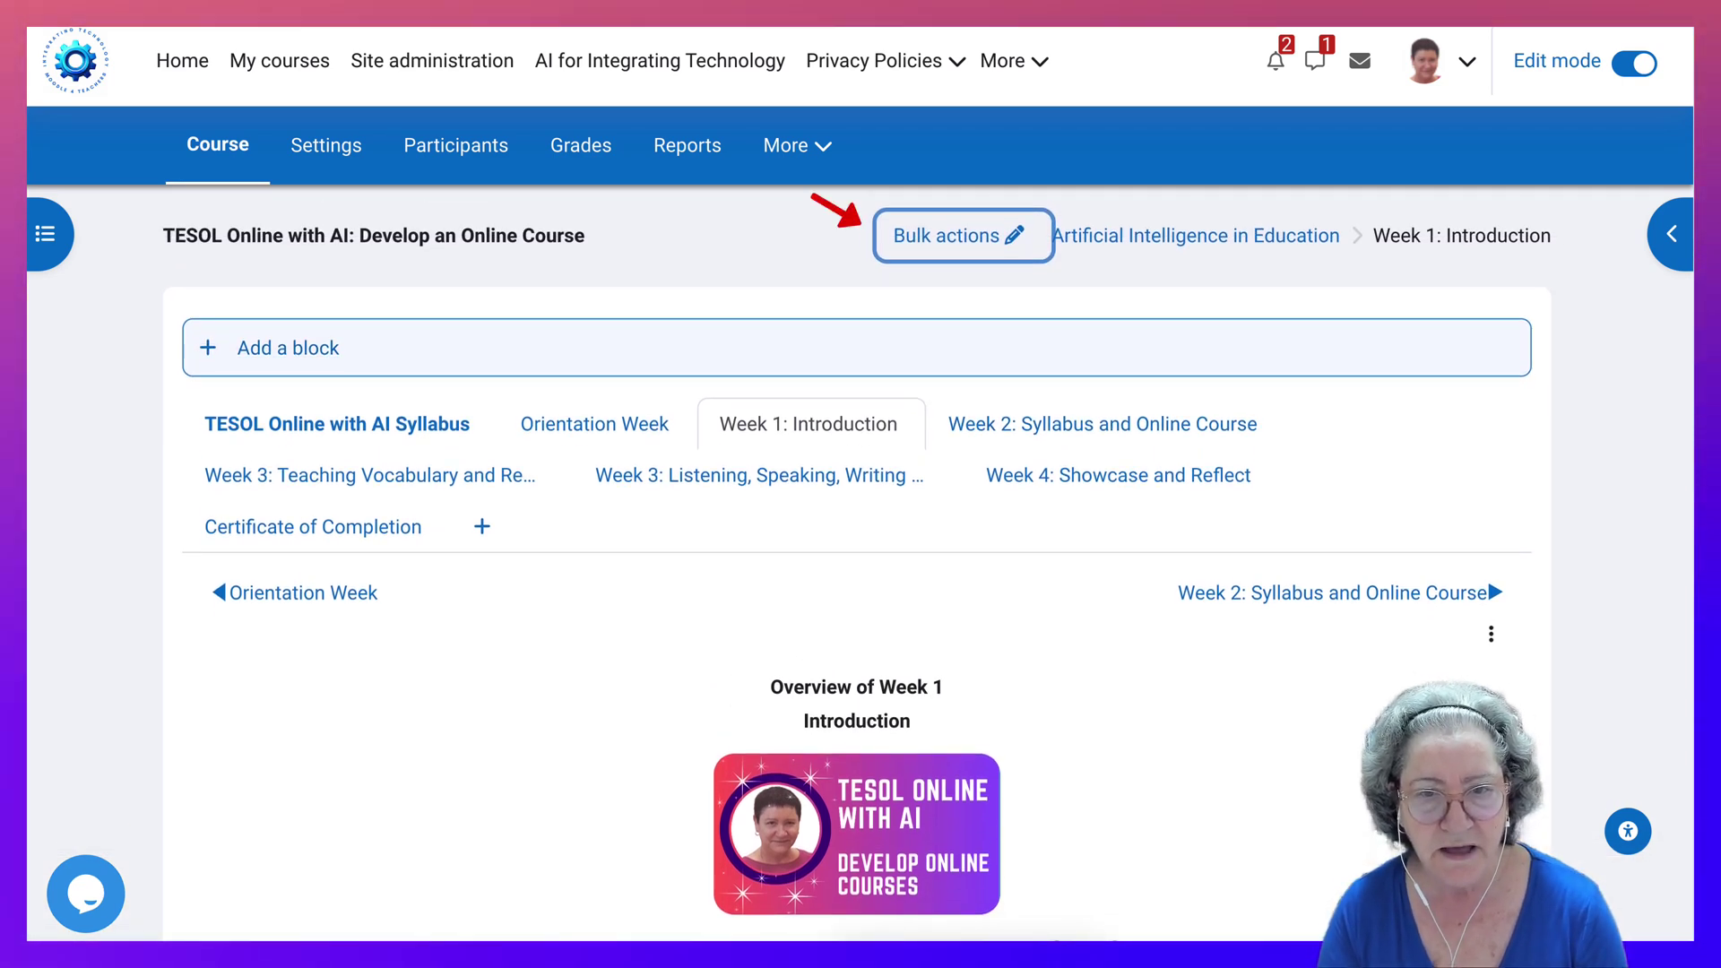
# Enable bulk actions for the Week 1 activities again, look over the page, and leave bulk editing.
pyautogui.press('Return')
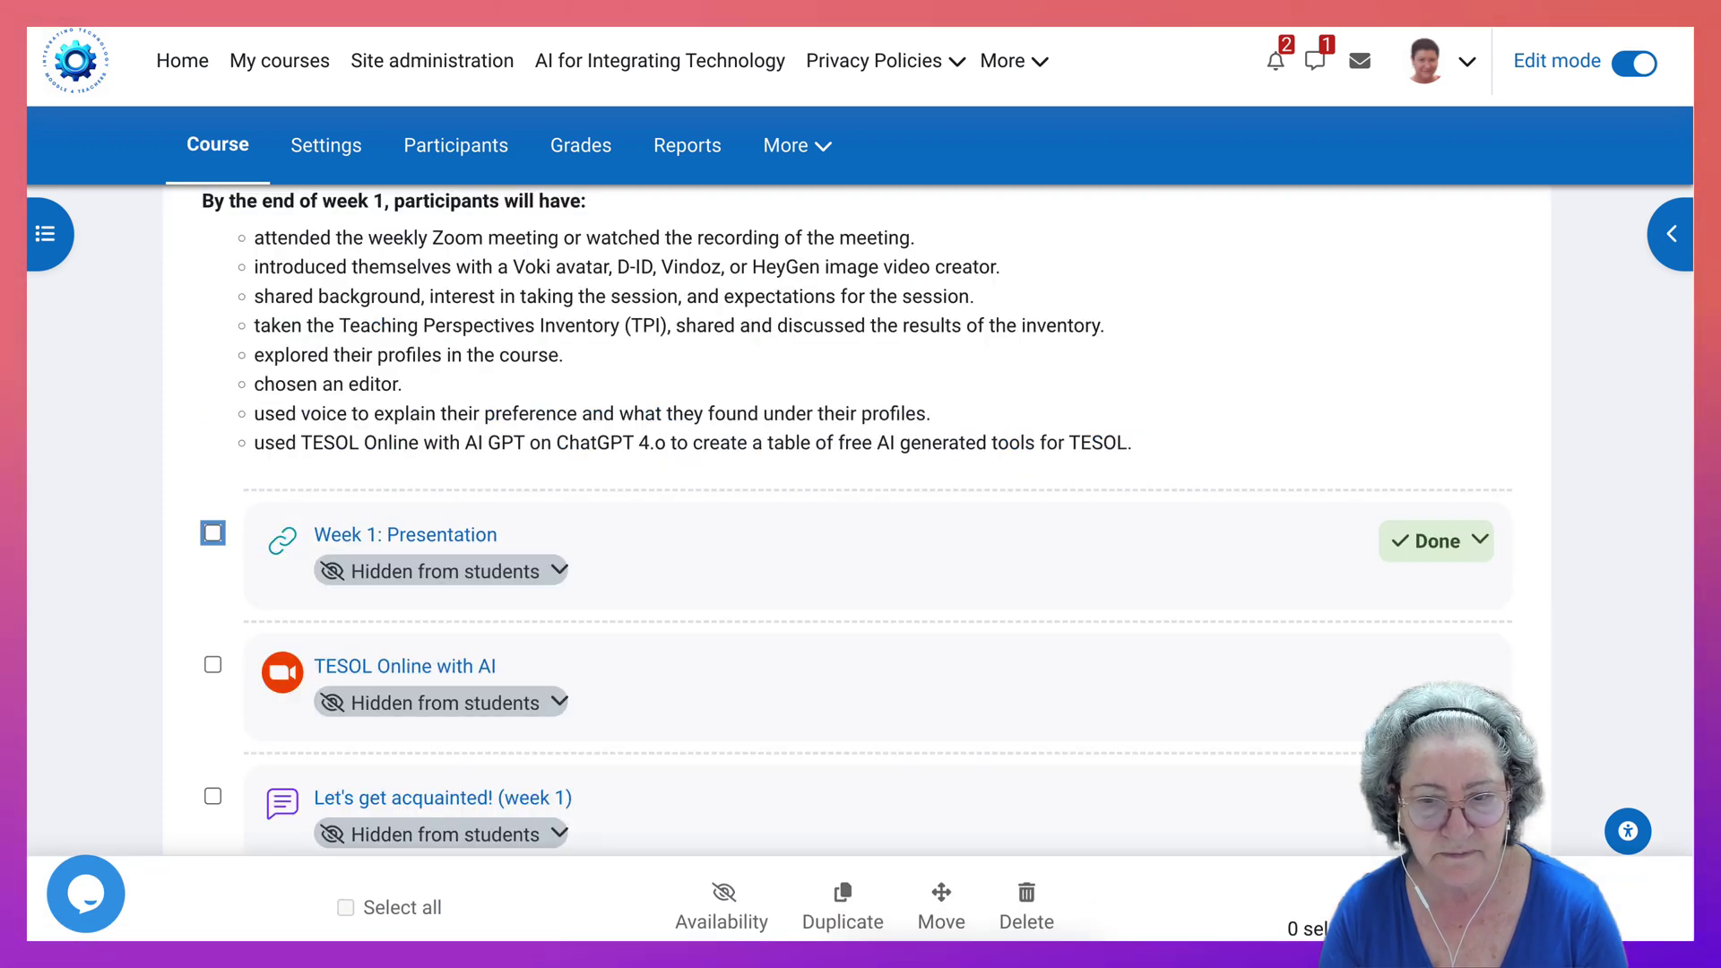
pyautogui.scroll(6, 857, 520)
pyautogui.scroll(3, 857, 537)
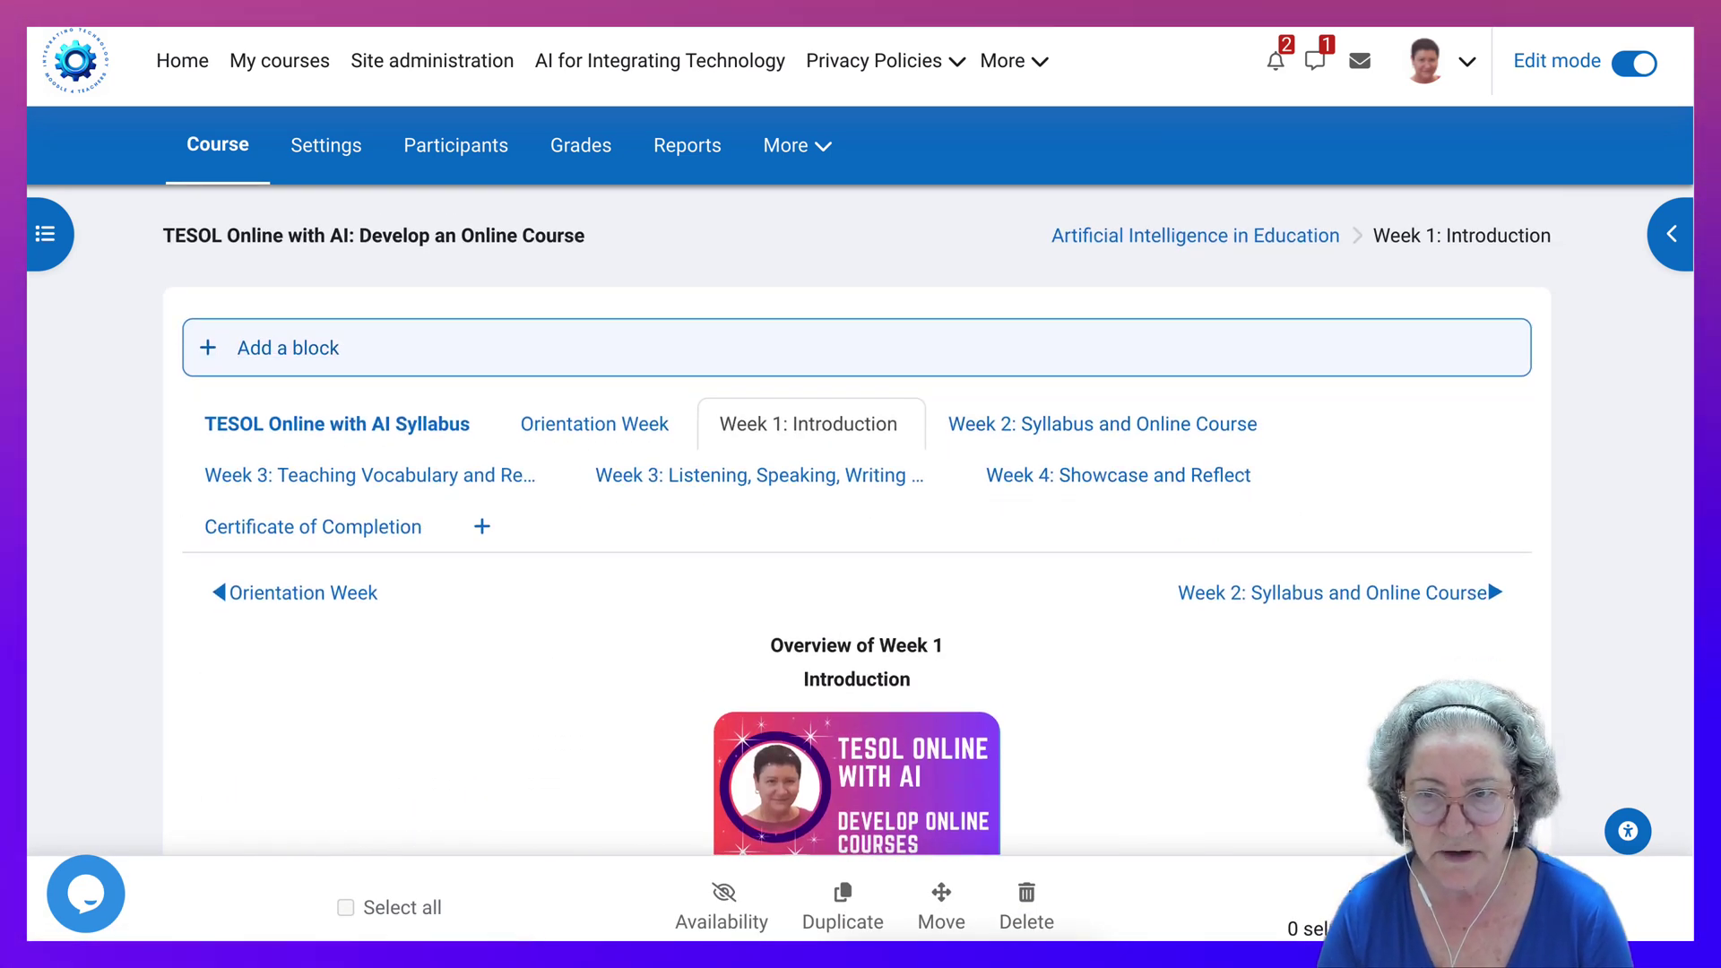
pyautogui.scroll(-6, 857, 519)
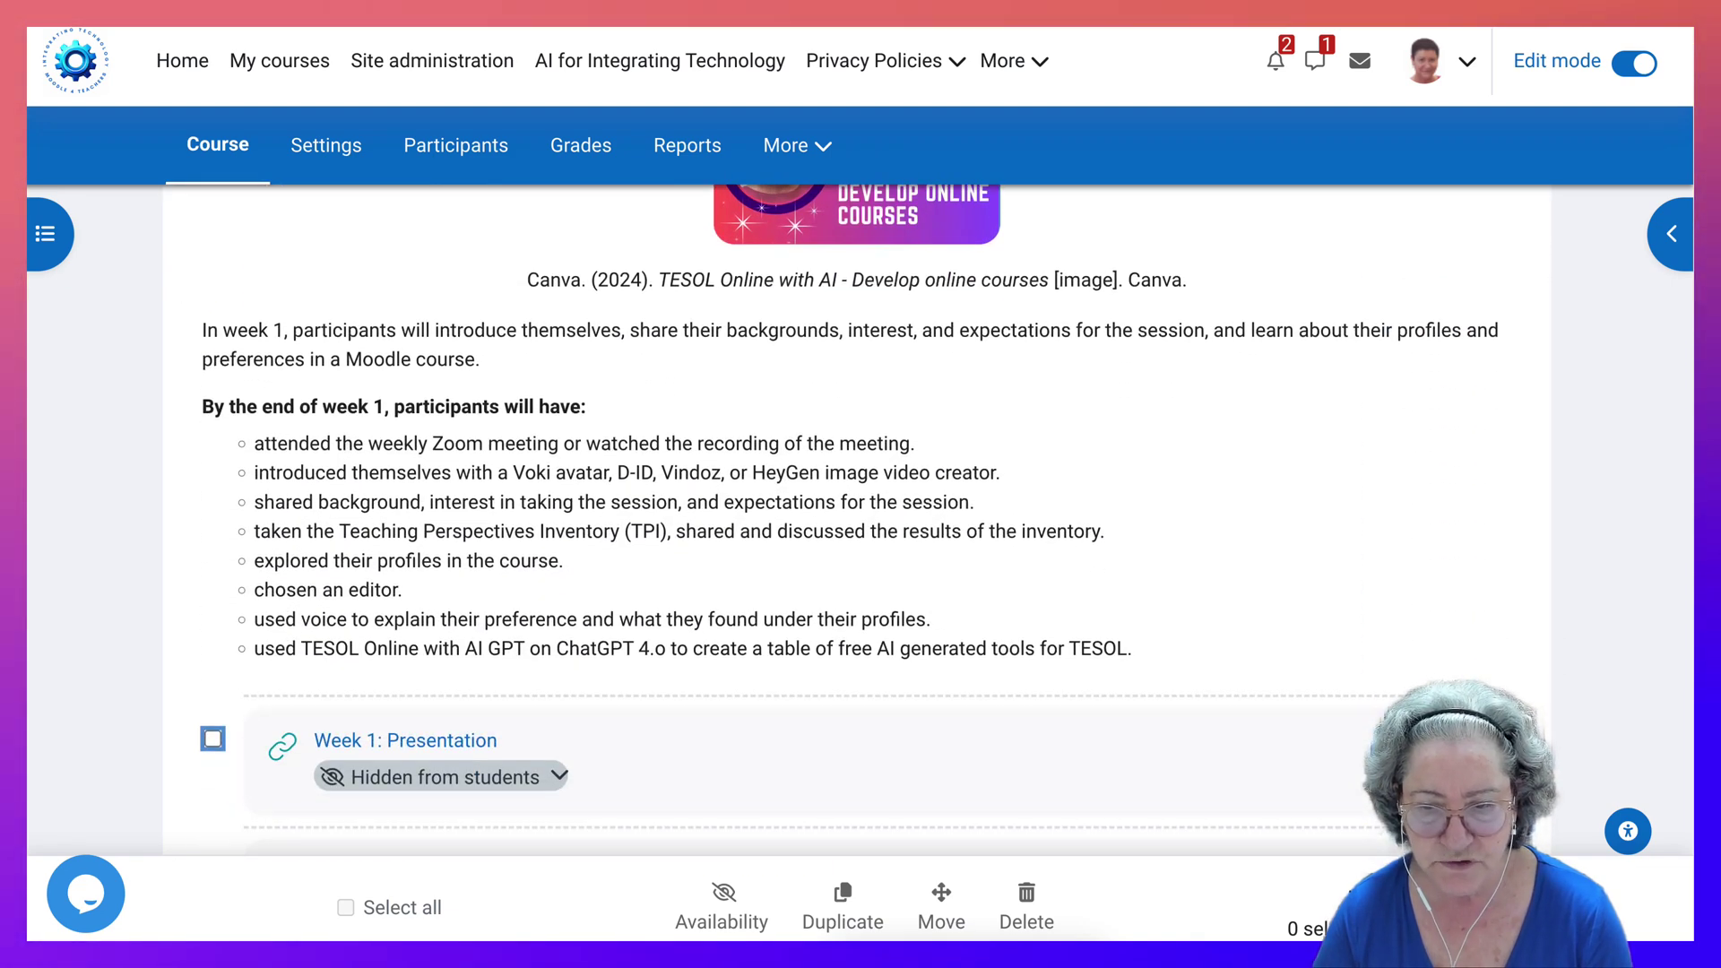
pyautogui.press('Escape')
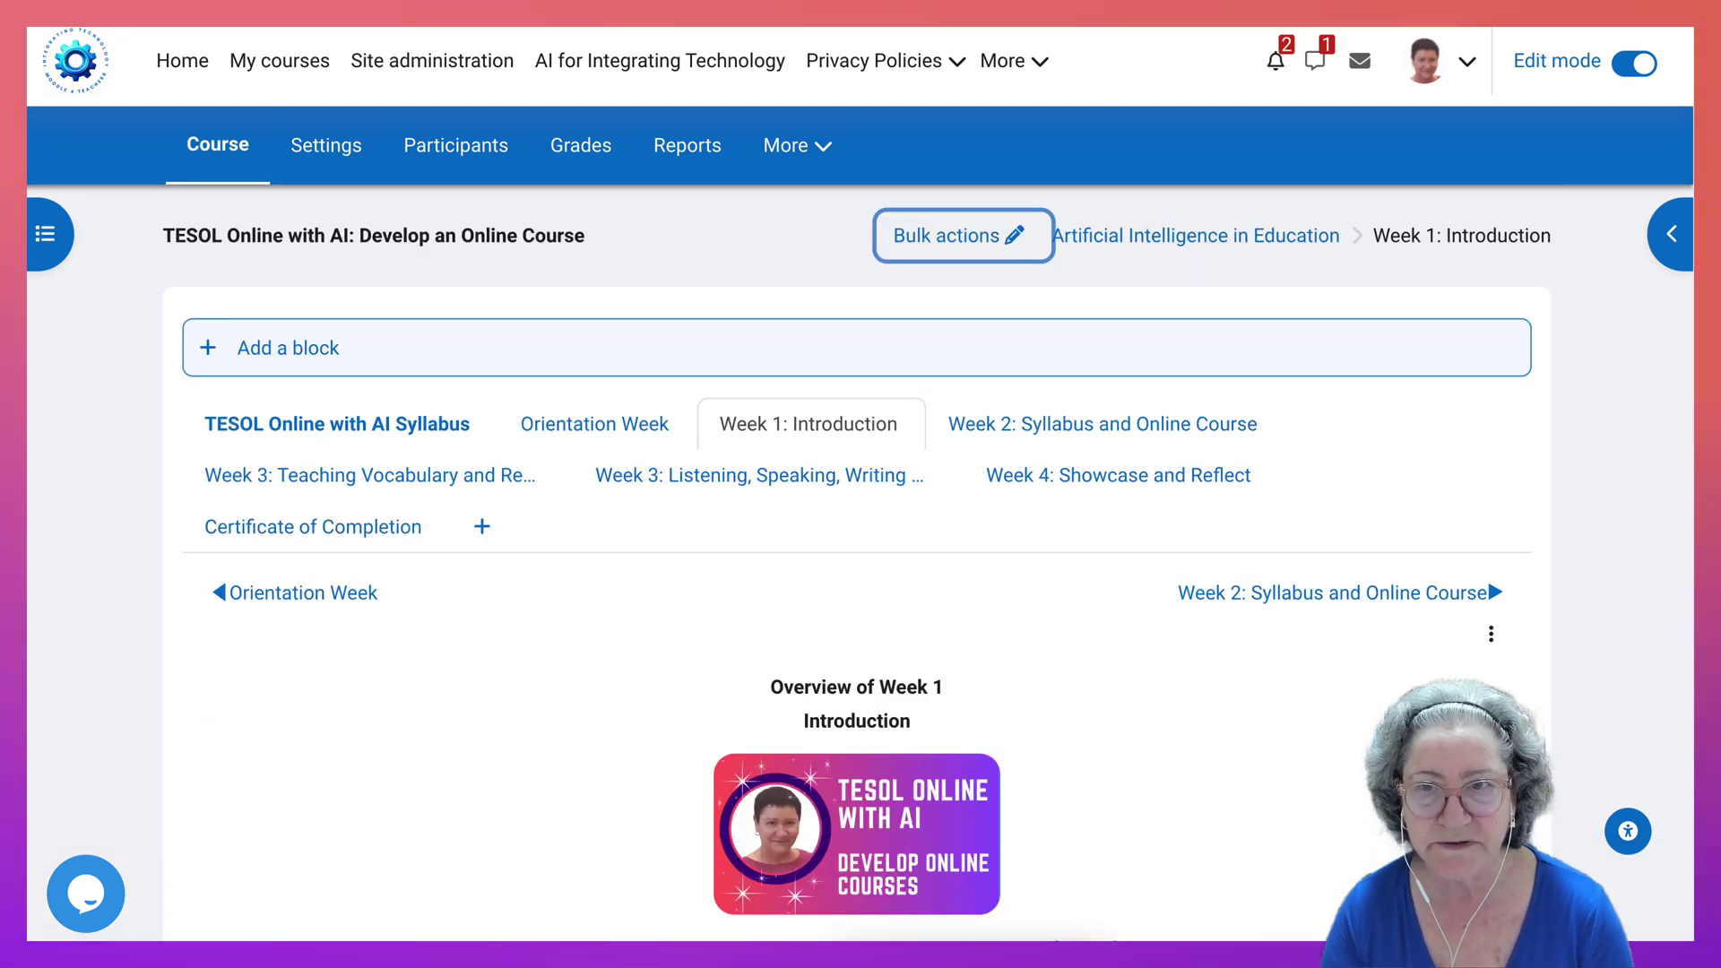